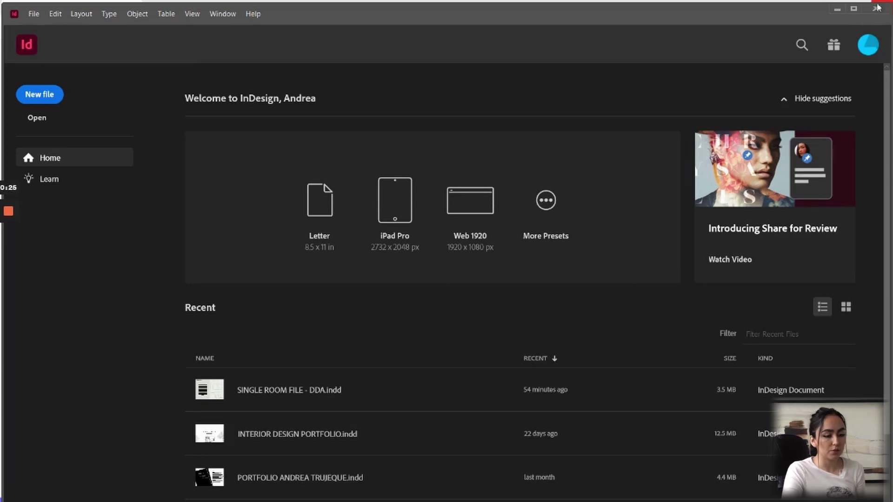
Review the Units & Increments and Autocorrect preferences and accept the dialog.
click(861, 13)
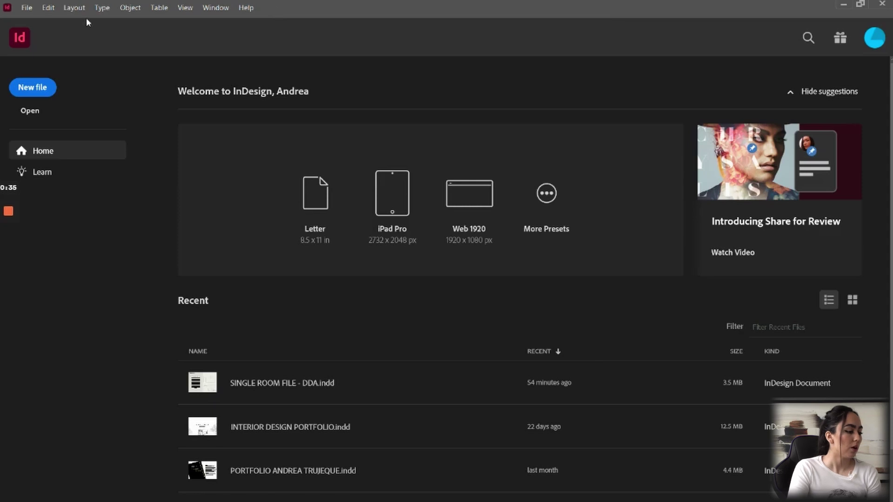
click(49, 8)
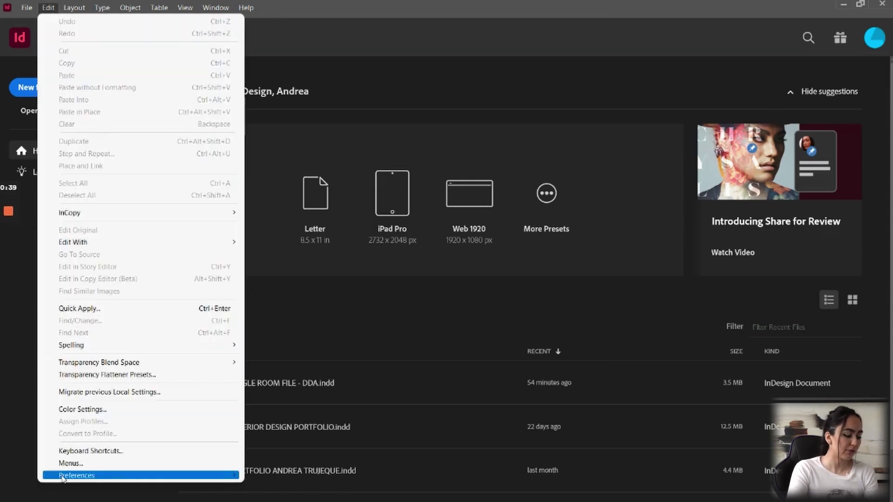
mouse_move(63, 478)
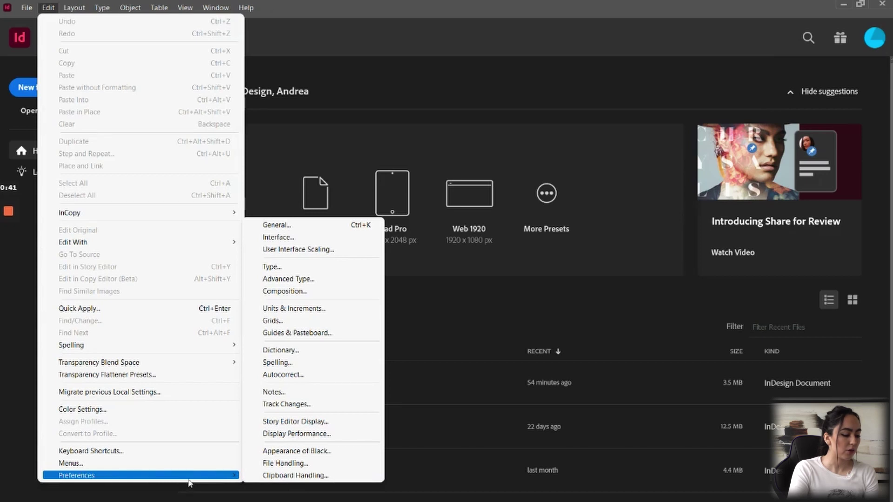
click(309, 309)
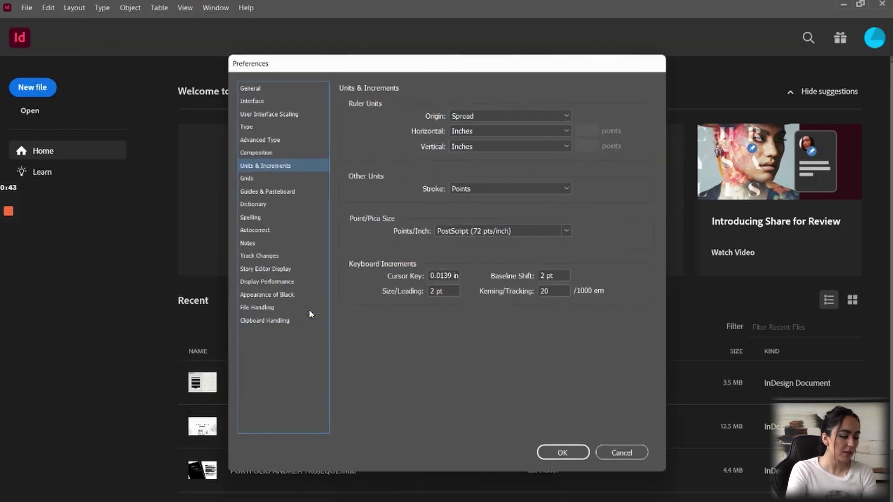
click(255, 230)
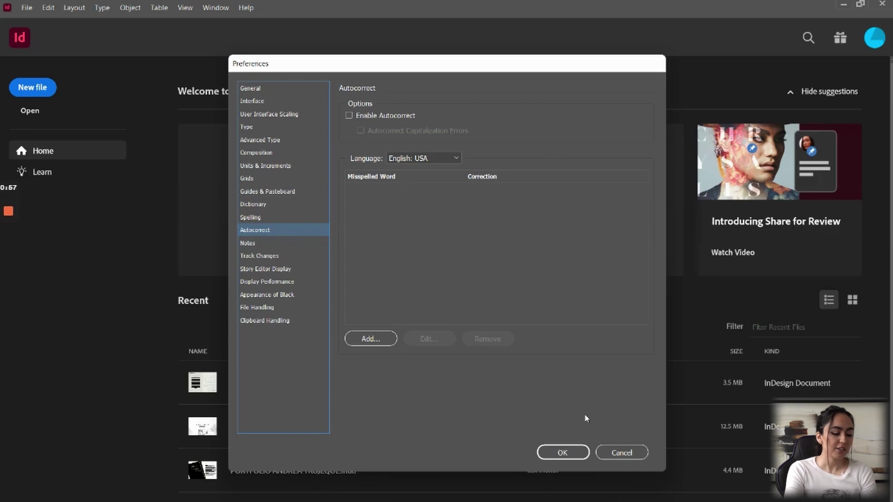
click(563, 453)
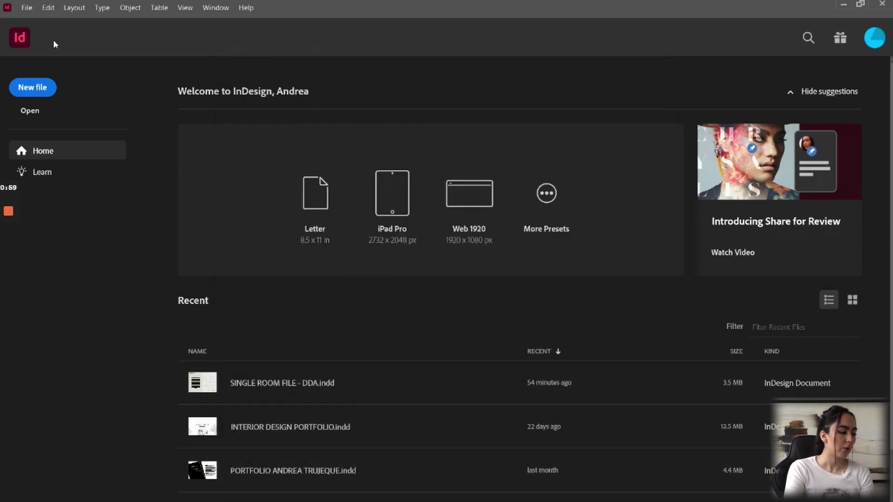
Create a 17 x 11 in landscape document from the recent 1224 x 792 px custom preset, with units set to inches.
click(34, 91)
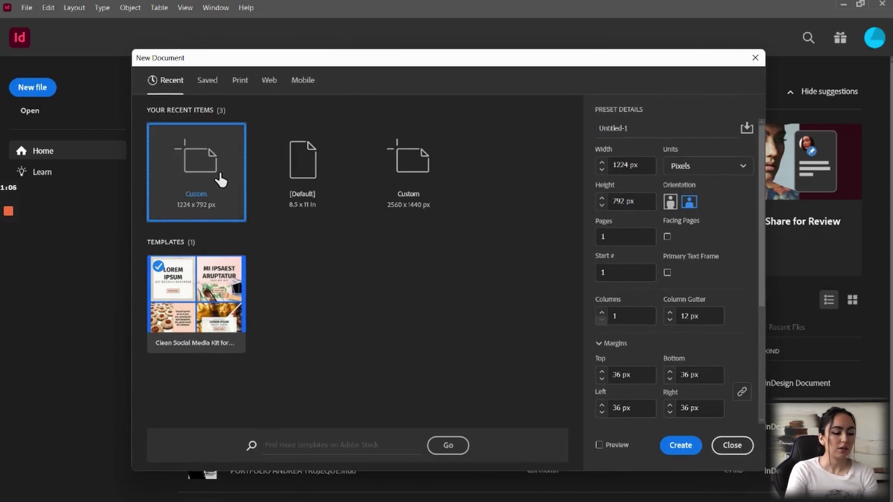
click(723, 169)
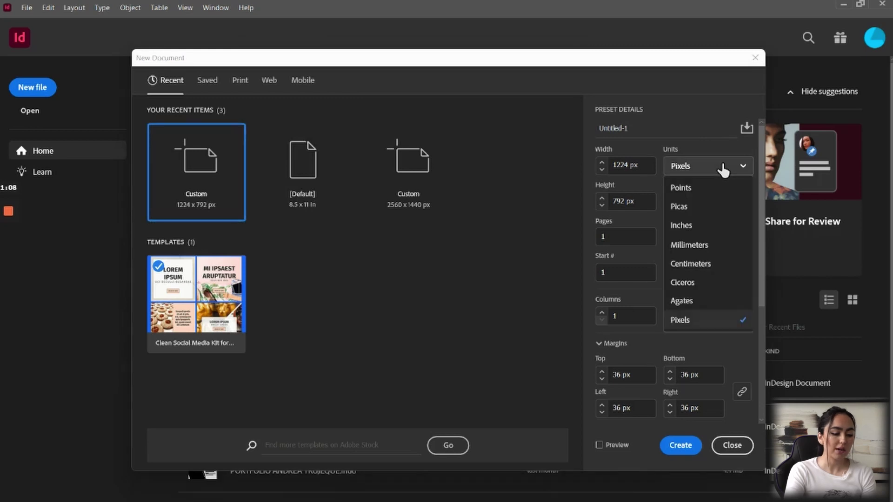
click(705, 226)
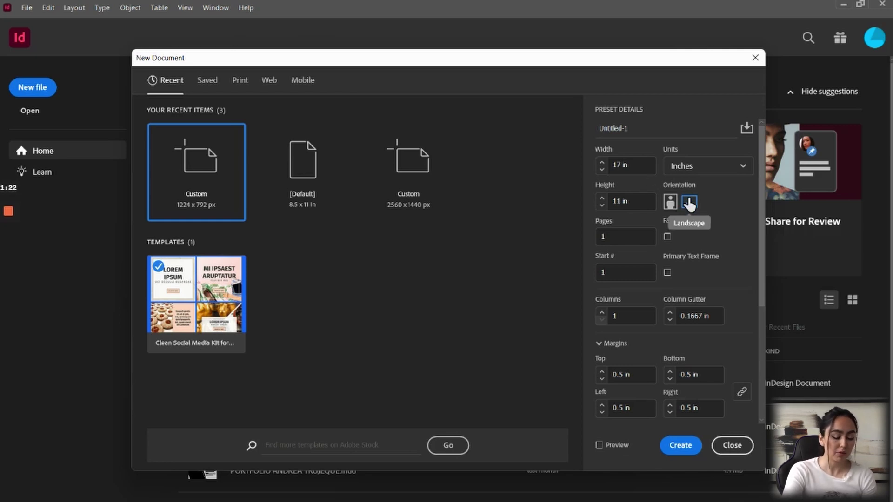
scroll(688, 246, down, 4)
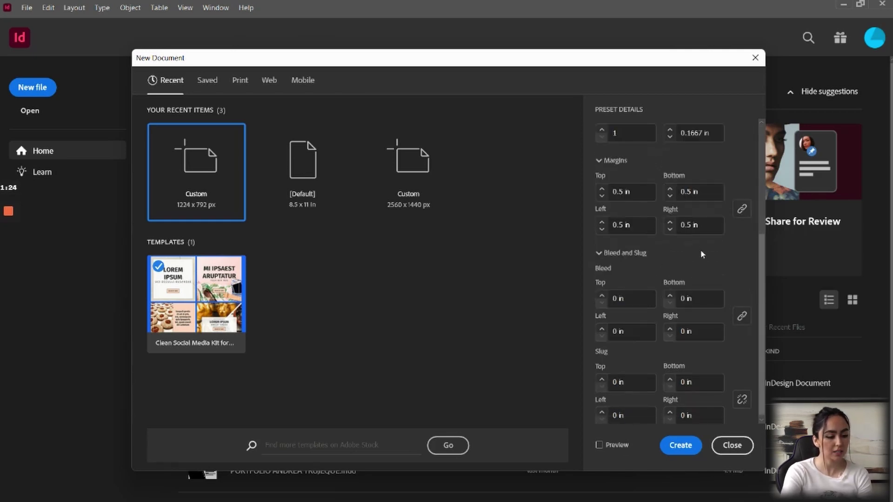
scroll(707, 239, up, 4)
scroll(708, 239, down, 2)
scroll(707, 240, down, 2)
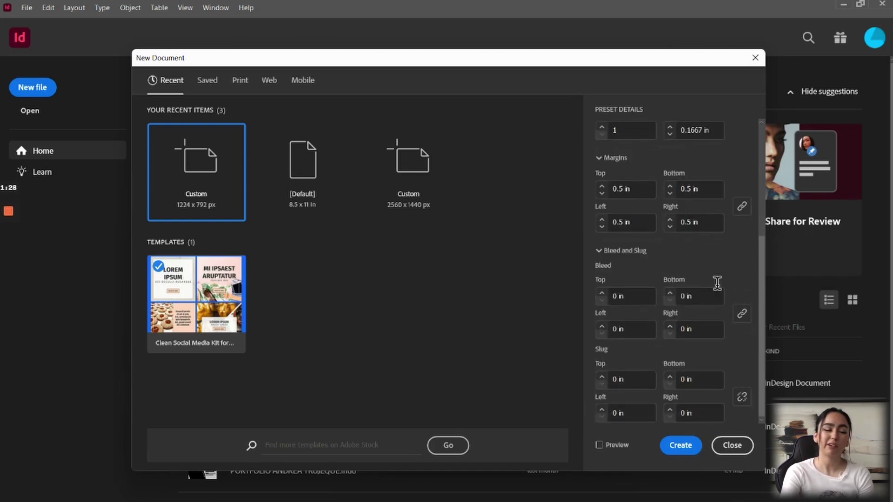
scroll(728, 278, up, 4)
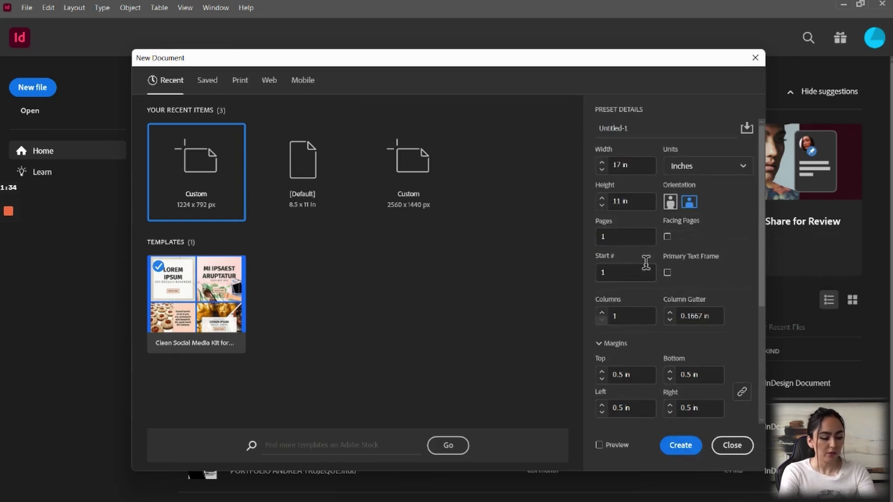
scroll(649, 266, down, 4)
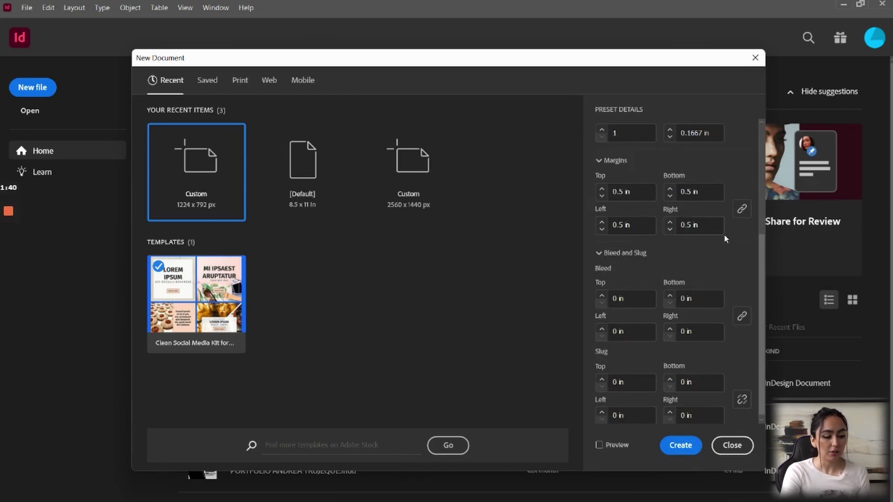
click(682, 447)
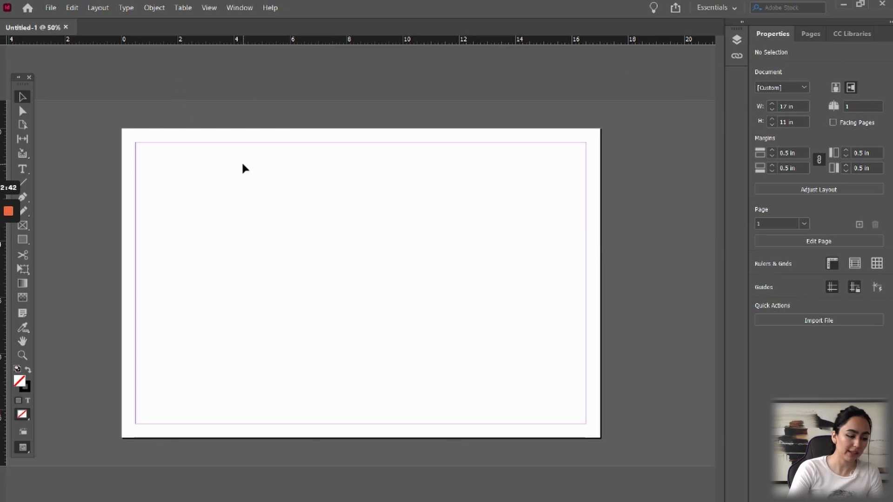
Add a second page to the document.
click(98, 9)
mouse_move(116, 9)
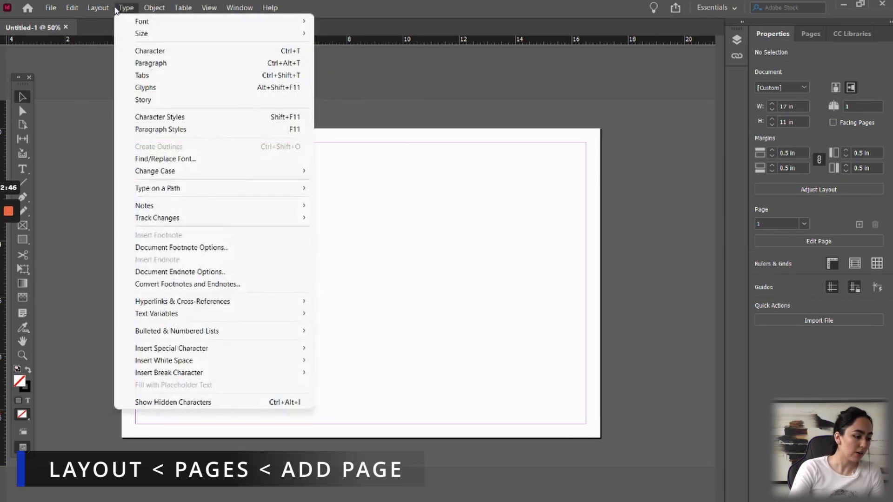
mouse_move(180, 24)
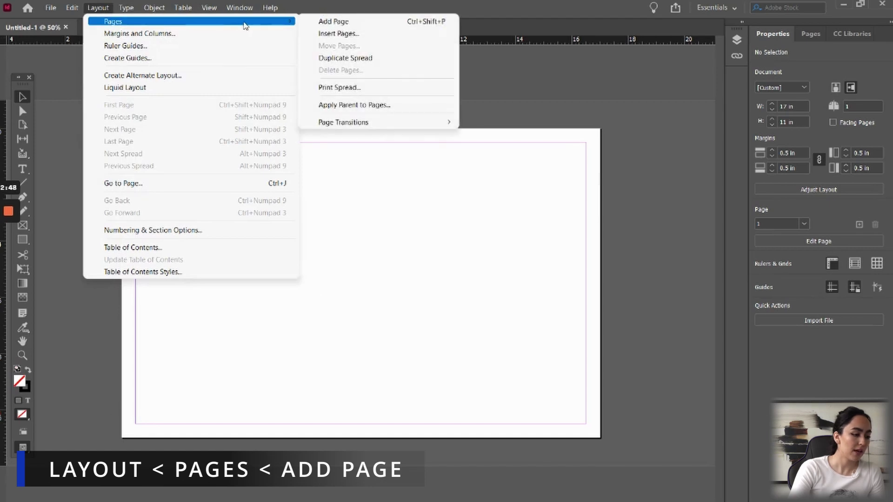
click(305, 21)
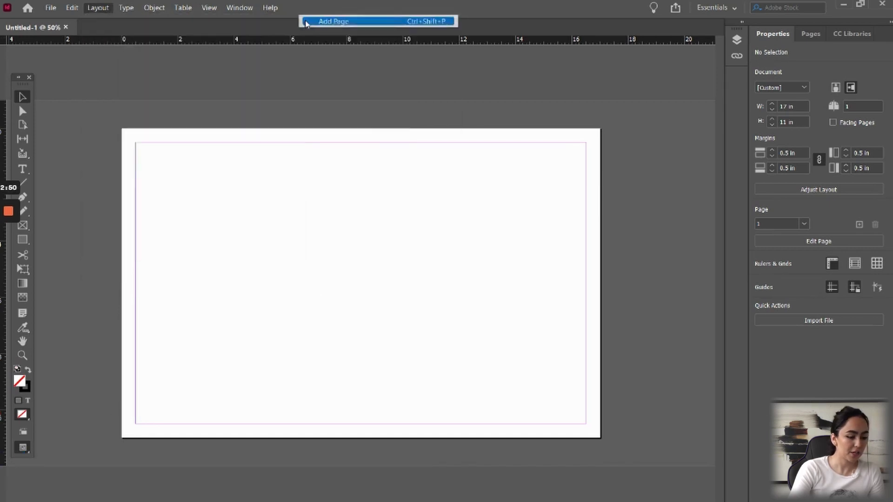
Draw a rectangle about 8.75 x 11 in over the left half of the first page, starting at its upper-left corner.
scroll(356, 253, up, 5)
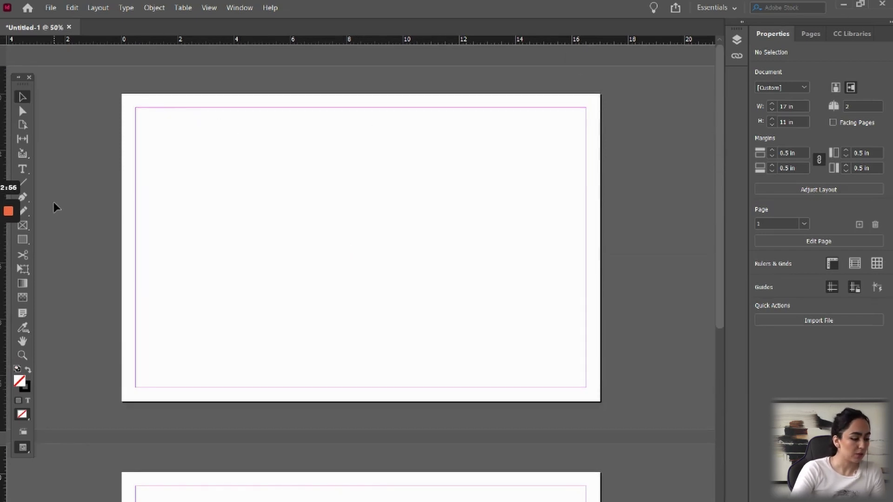
click(29, 244)
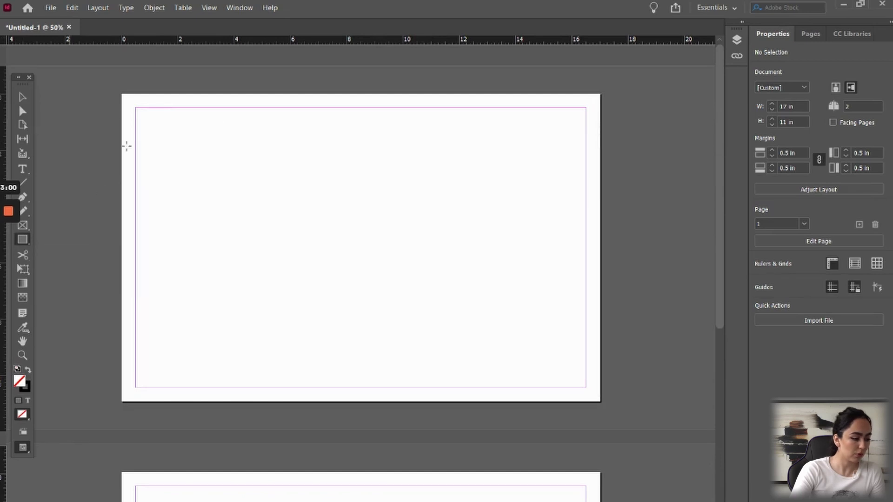
drag(122, 95, 367, 403)
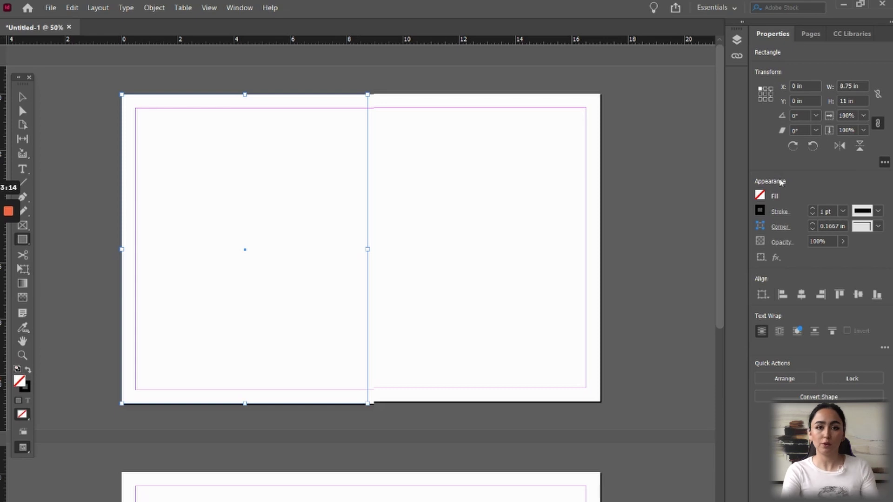
Try the Paper, Black, RGB Cyan and RGB Magenta swatches as the rectangle's fill.
click(761, 195)
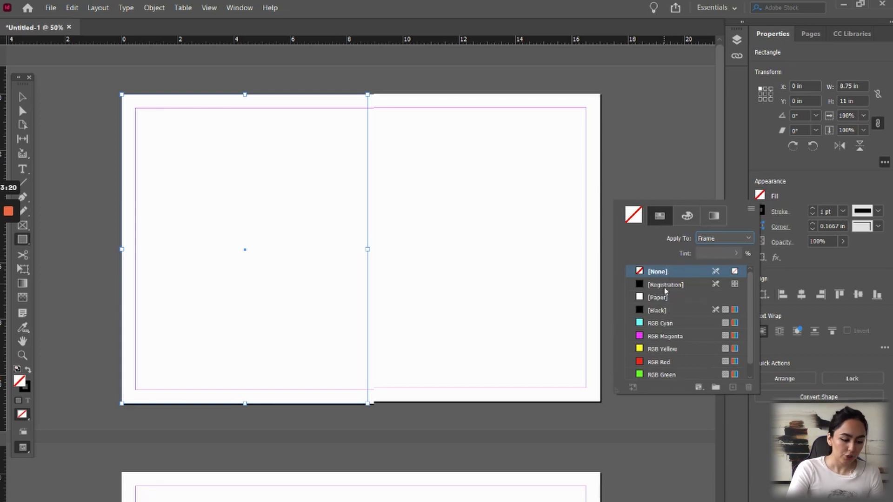
click(661, 300)
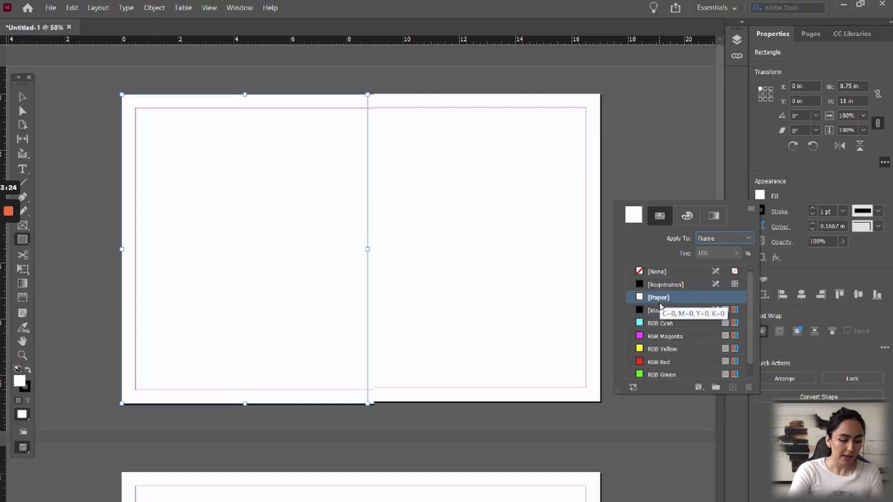
click(661, 310)
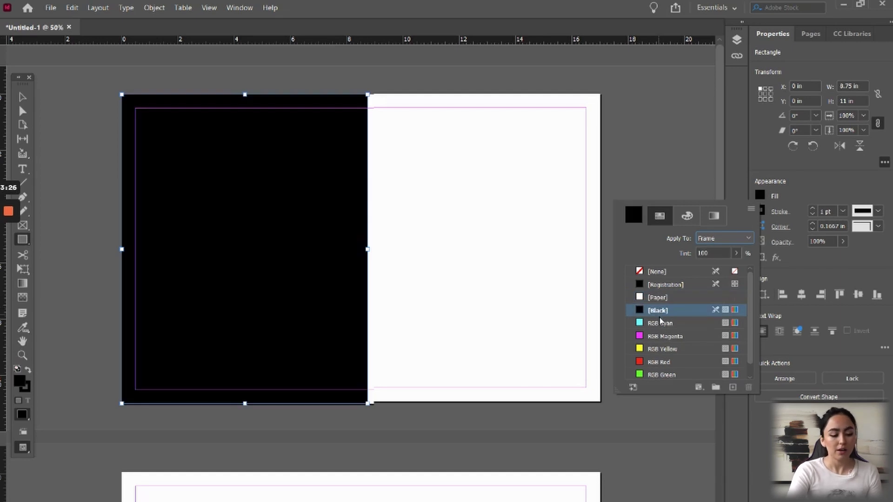
scroll(664, 330, down, 1)
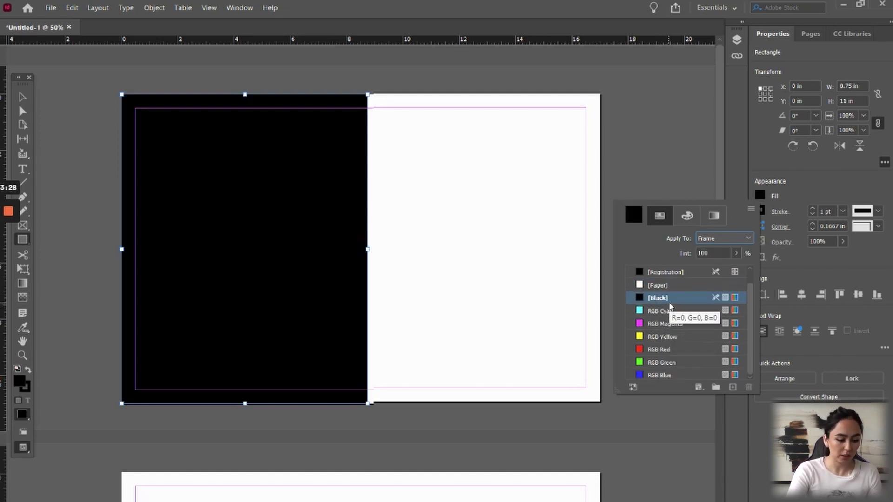
click(665, 311)
click(672, 328)
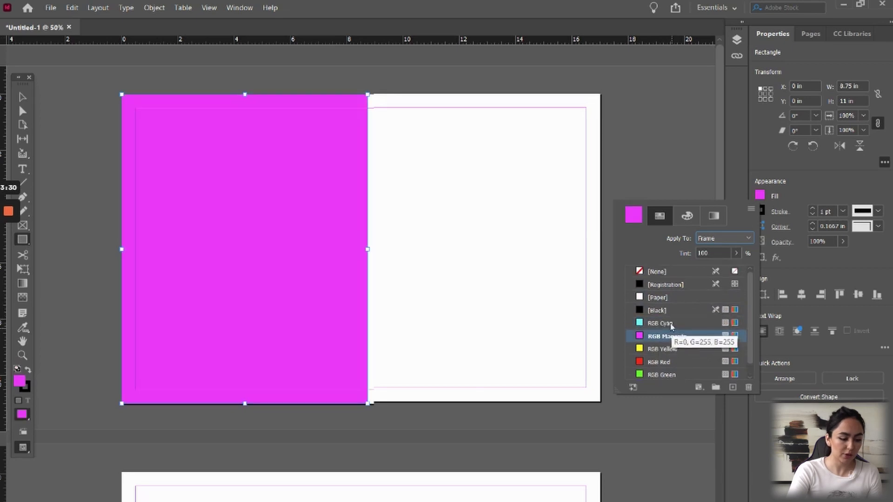
click(672, 310)
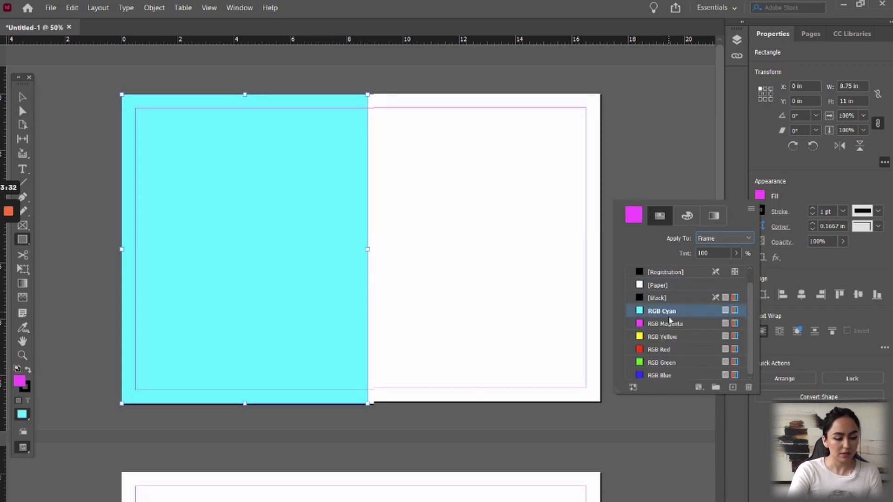
scroll(673, 328, up, 1)
click(673, 335)
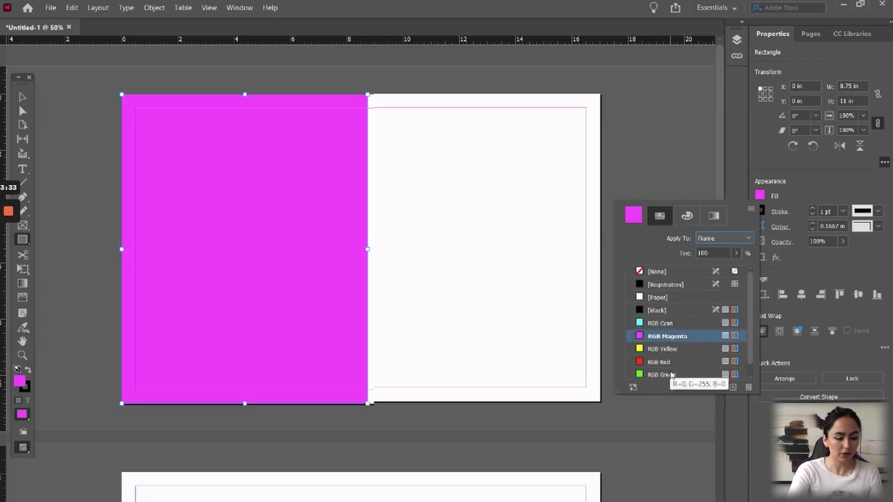
Switch the rectangle's fill colour definition to the RGB colour mode.
click(691, 217)
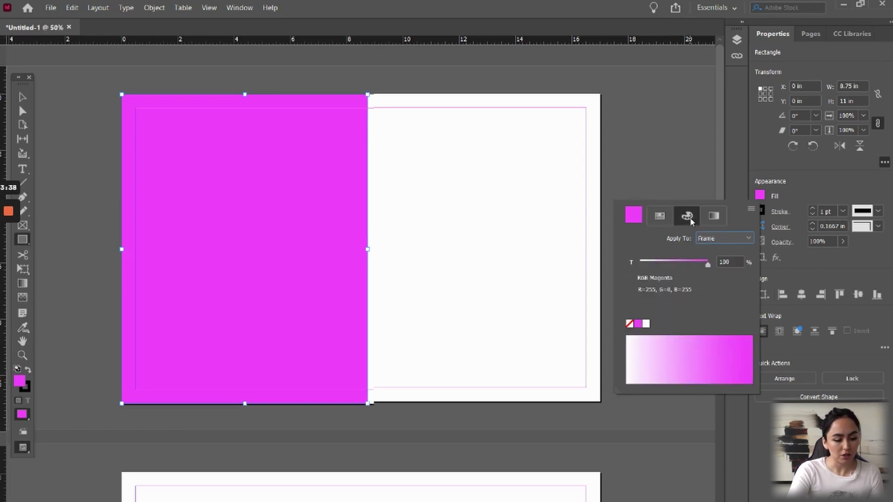
click(752, 212)
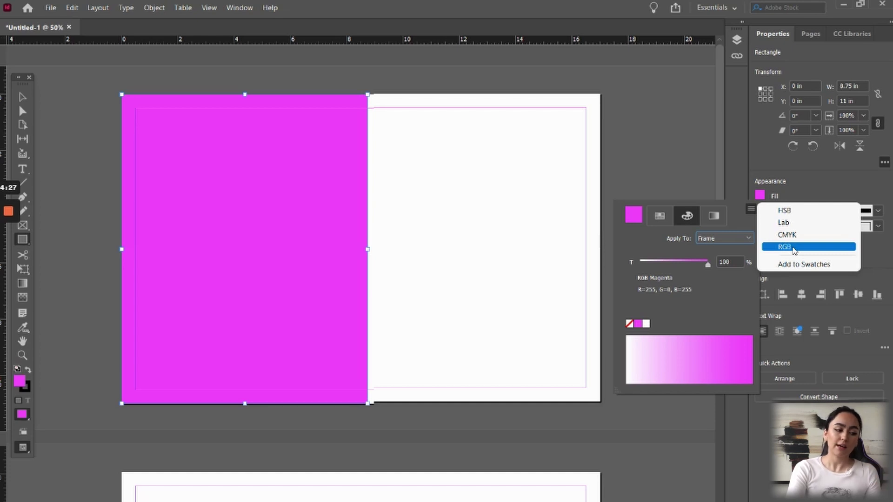
click(794, 247)
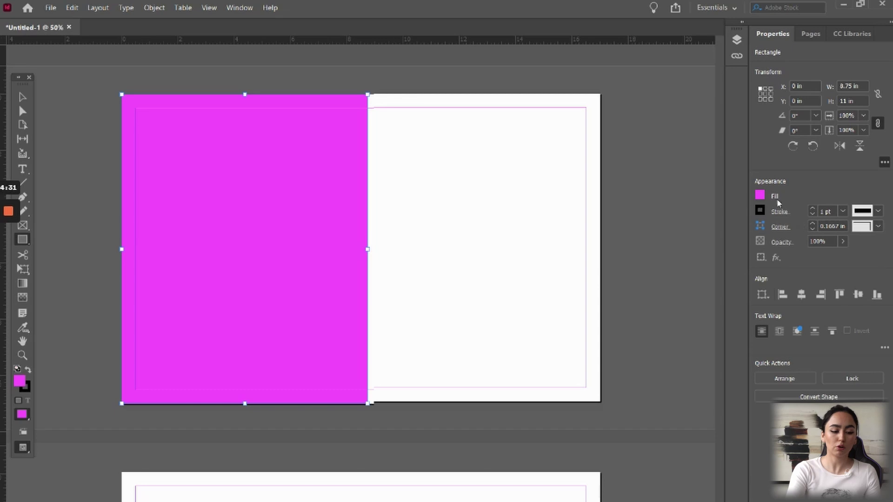
click(760, 197)
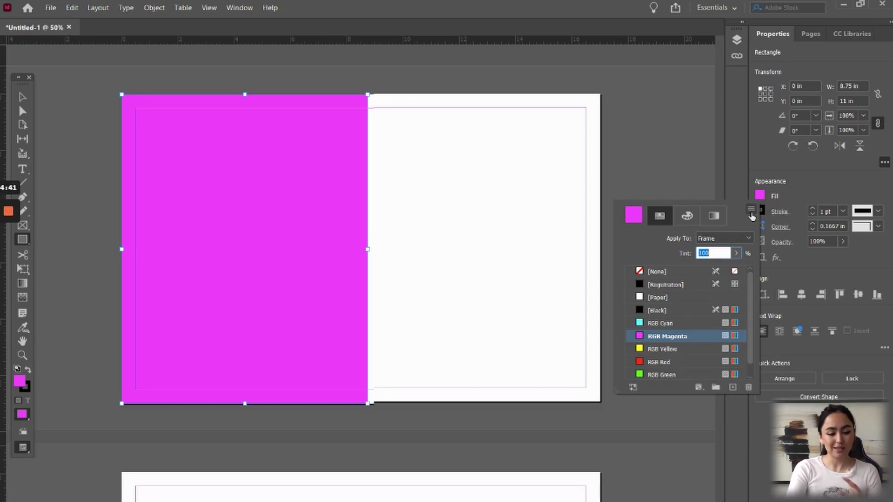
click(751, 212)
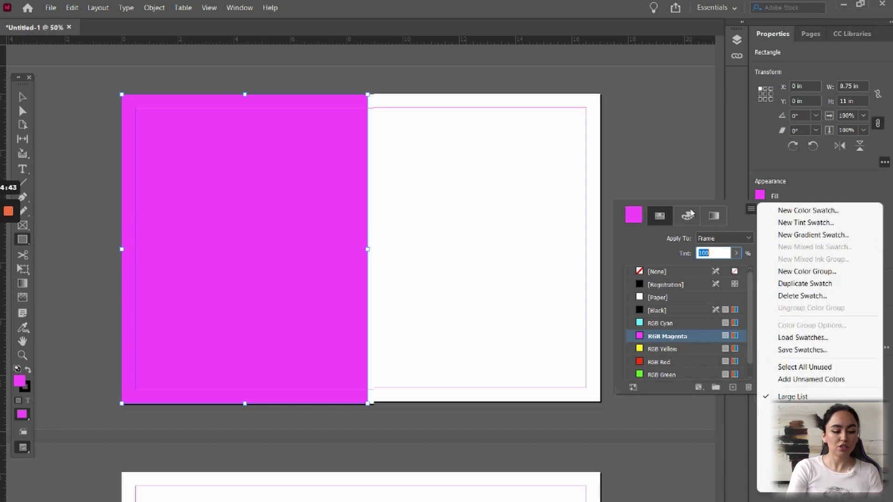
click(687, 215)
click(751, 212)
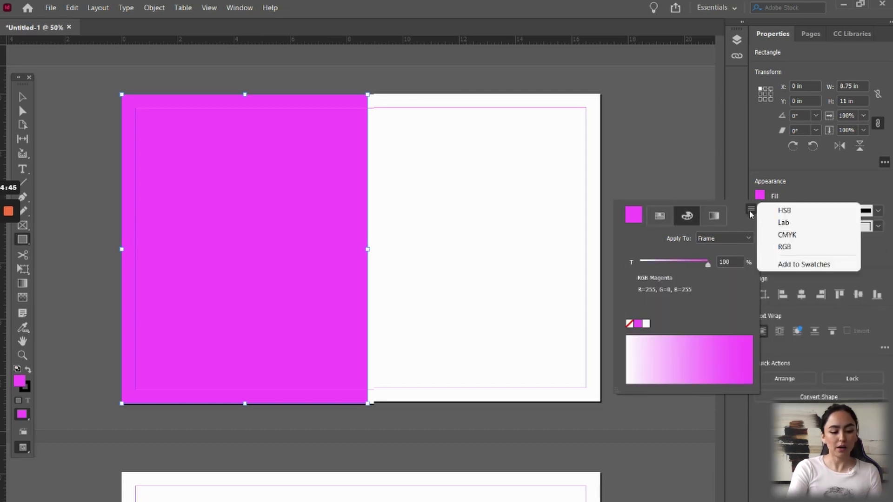
click(784, 247)
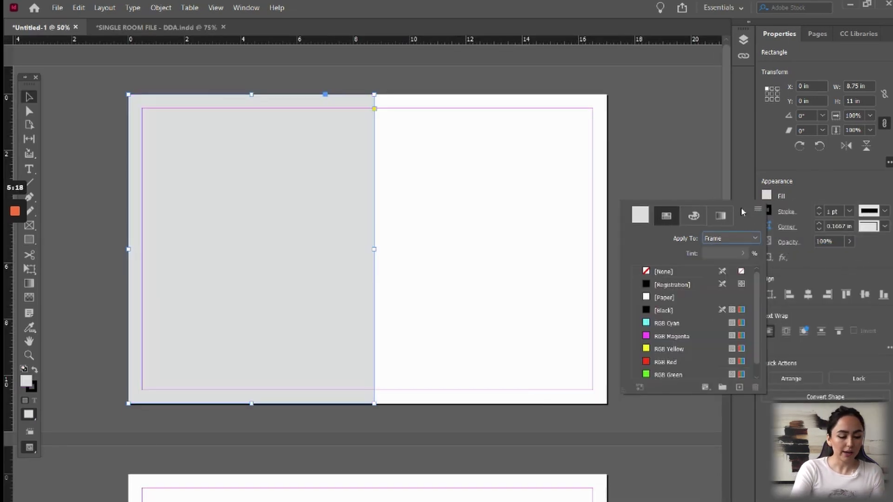
Set the rectangle's fill colour to RGB 223, 221, 216.
click(694, 216)
click(710, 265)
text(223)
key(Tab)
text(221)
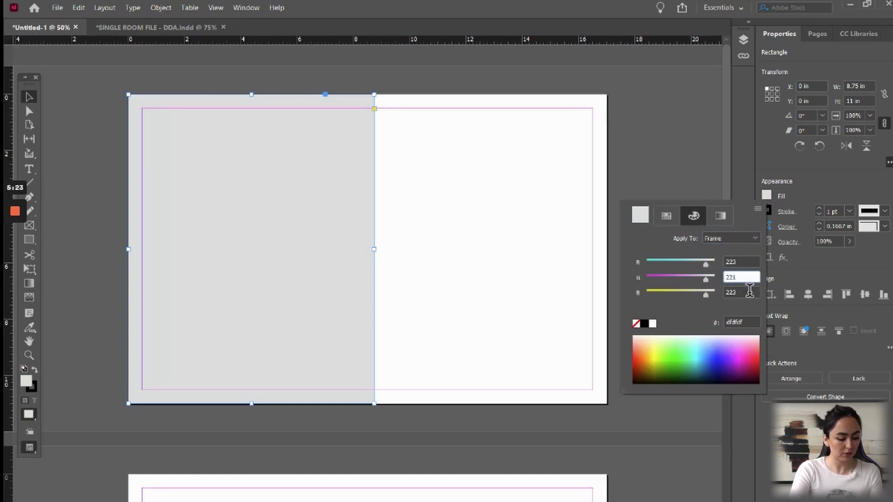
key(Tab)
text(216)
key(Tab)
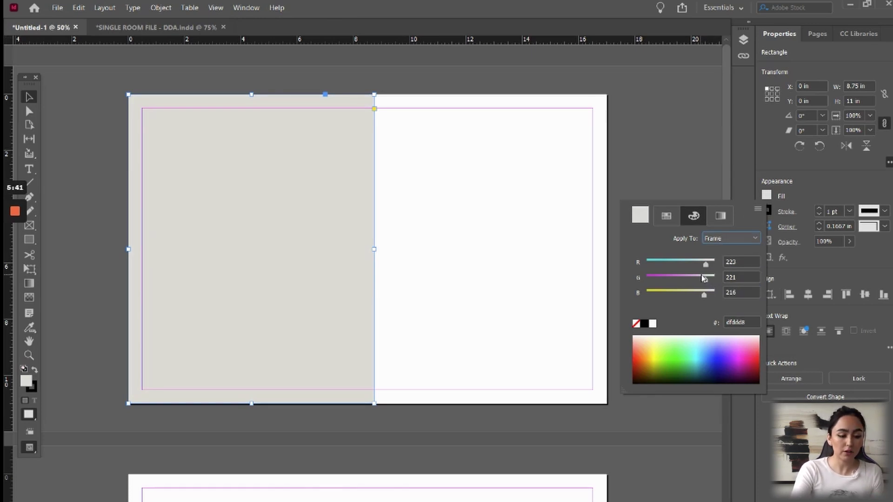
Add the rectangle's fill colour to the swatches and rename the new swatch COLOR 1.
click(757, 211)
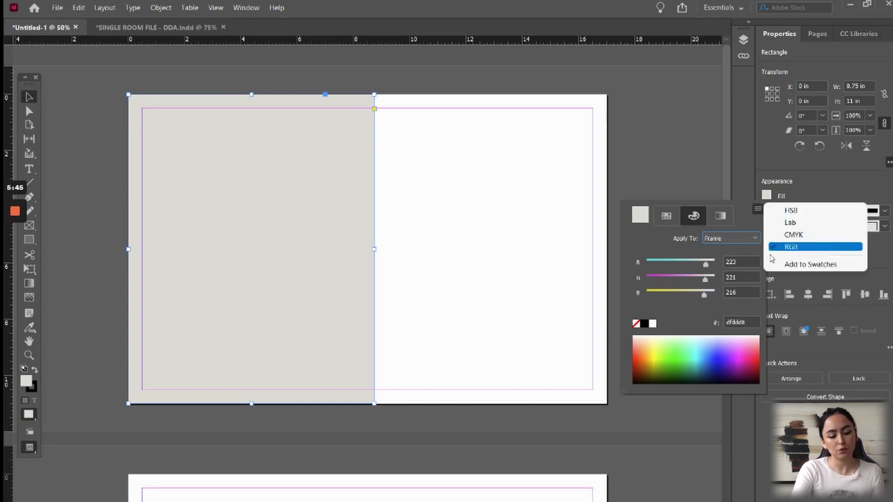
click(781, 265)
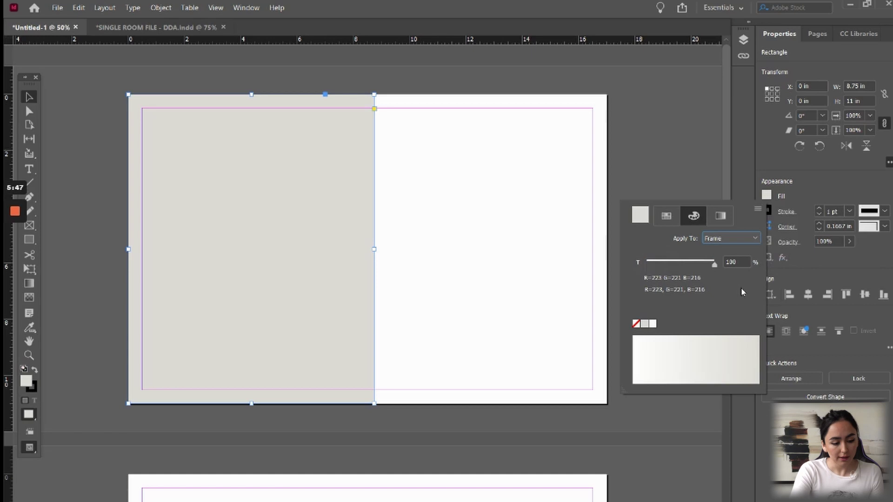
click(666, 216)
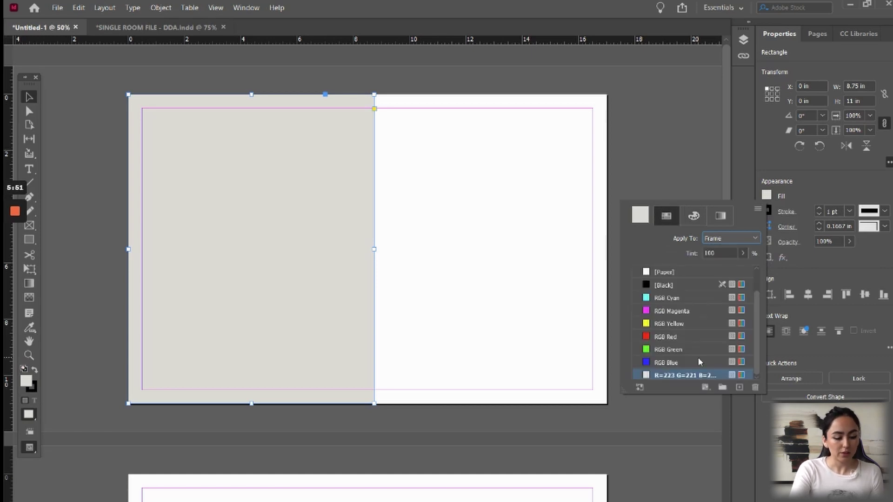
double_click(675, 375)
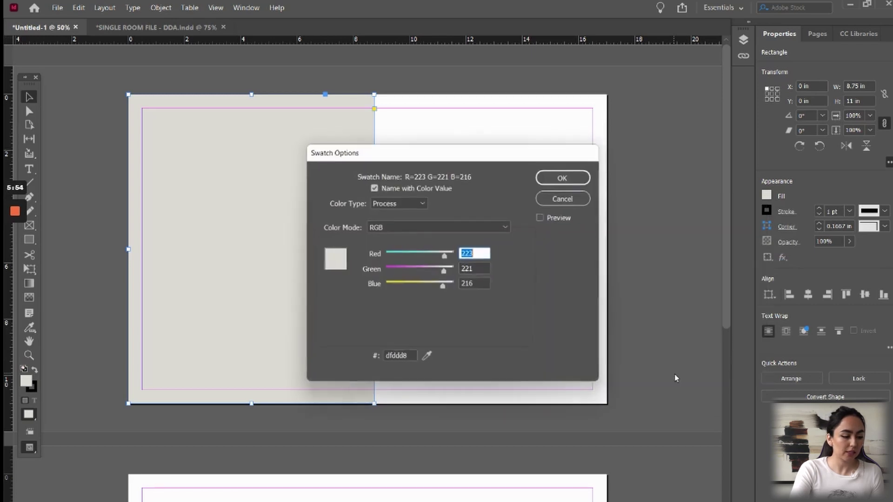
click(374, 187)
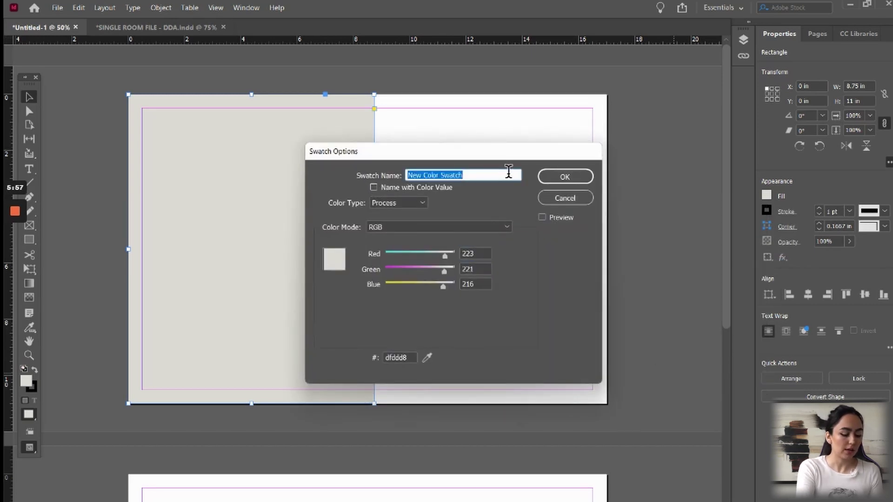
text(COLOR 1)
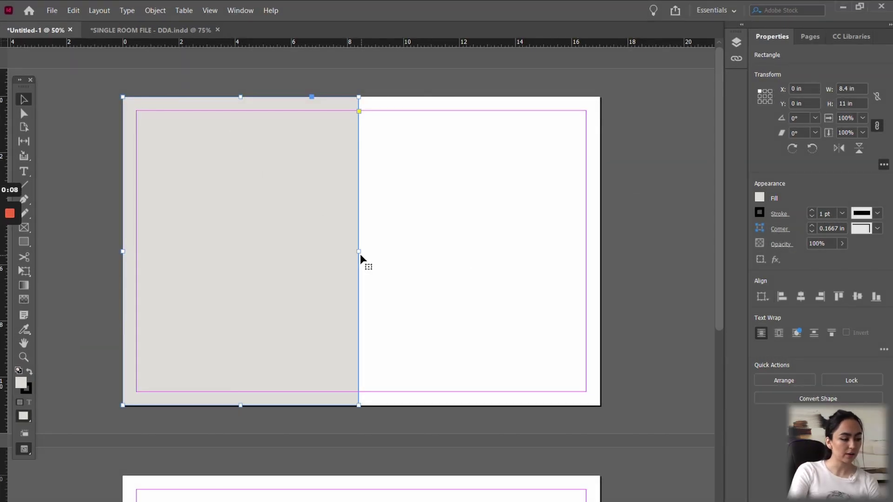
Try the grey rectangle at the full 17 in page width, and bring it back to about 8.3 in wide.
drag(359, 252, 602, 219)
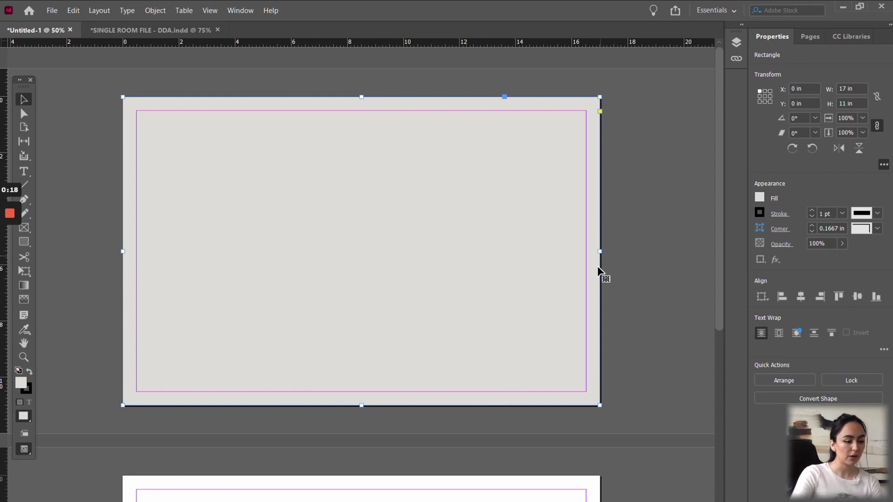
drag(600, 252, 356, 258)
click(534, 212)
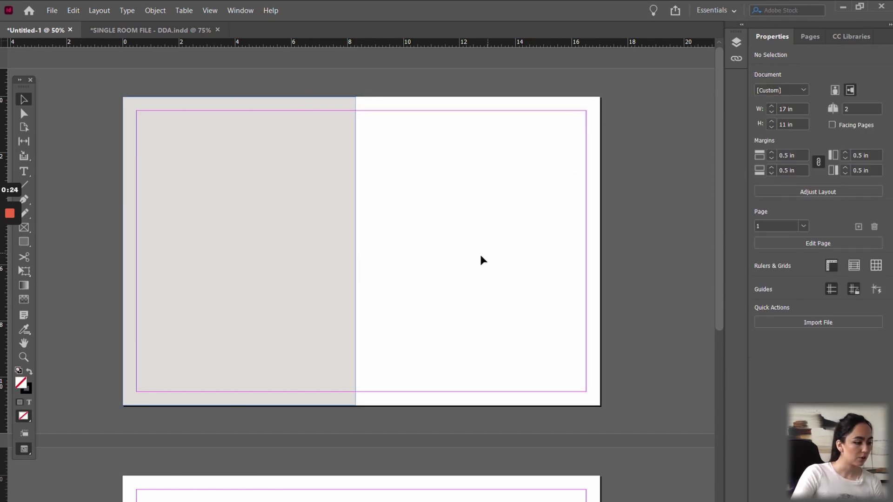
Place the MEYER RESIDENCE BOSQUEJO image on the right half of the first page, about 4.25 x 2.63 in.
click(55, 16)
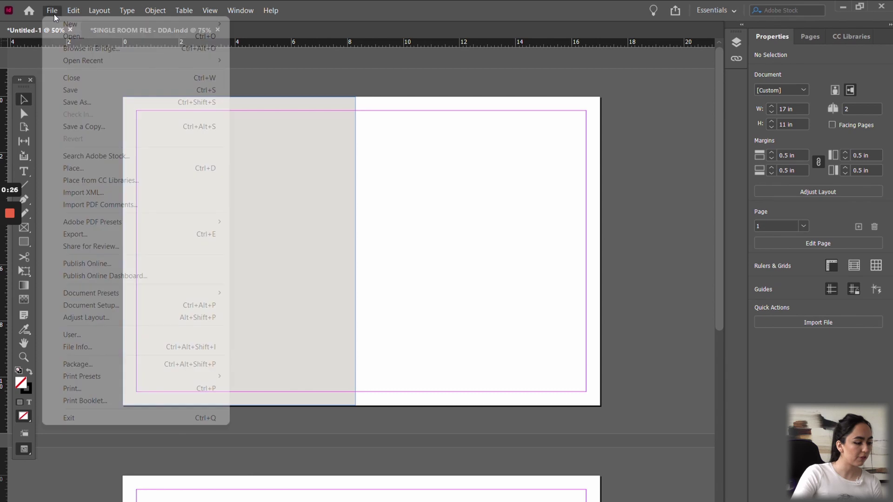
click(63, 169)
scroll(305, 247, down, 15)
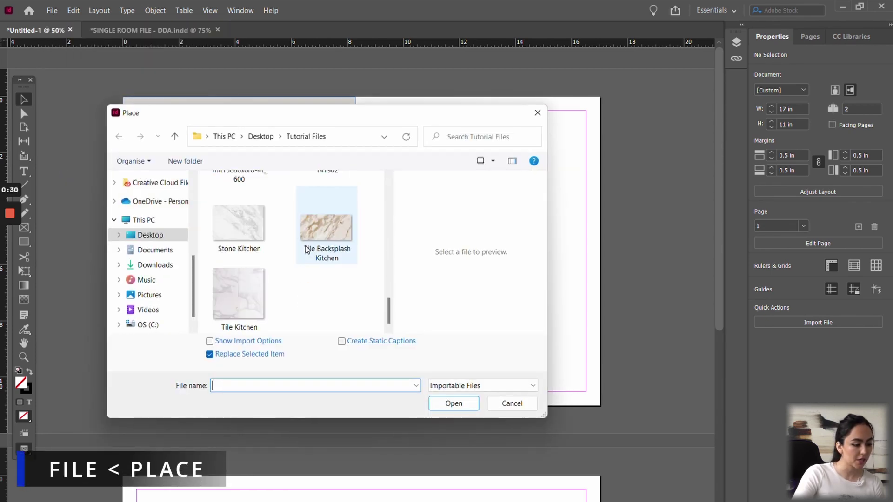
click(253, 225)
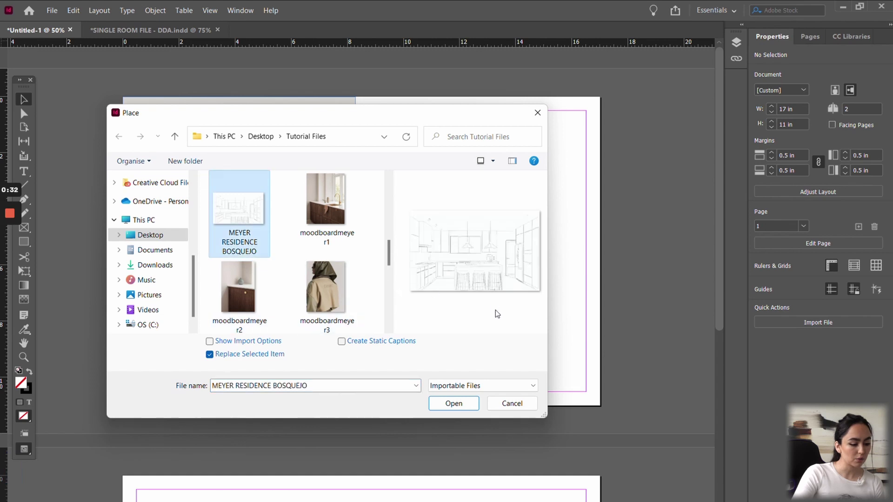
click(454, 404)
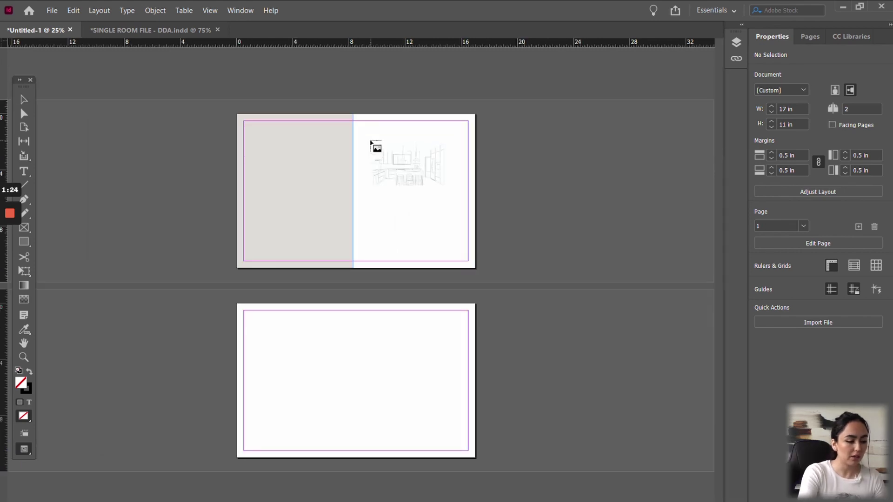
scroll(372, 142, up, 1)
scroll(375, 144, up, 3)
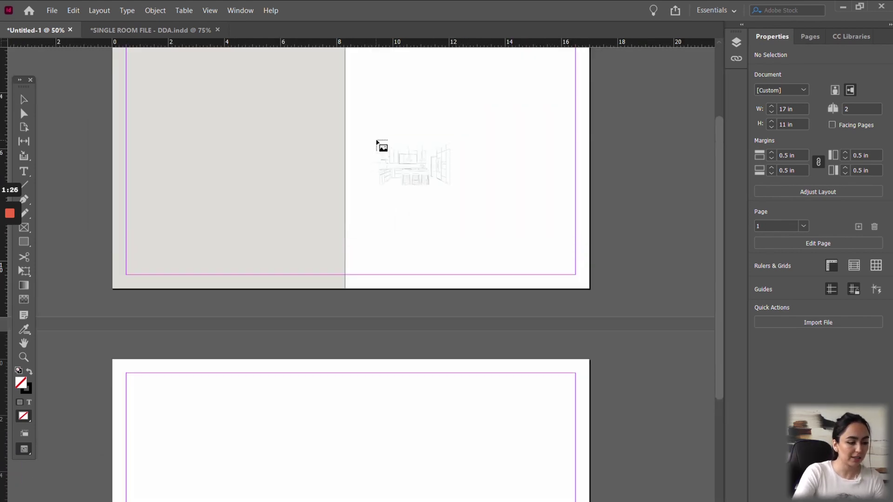
mouse_move(377, 143)
mouse_down()
mouse_move(401, 175)
mouse_move(498, 236)
mouse_up()
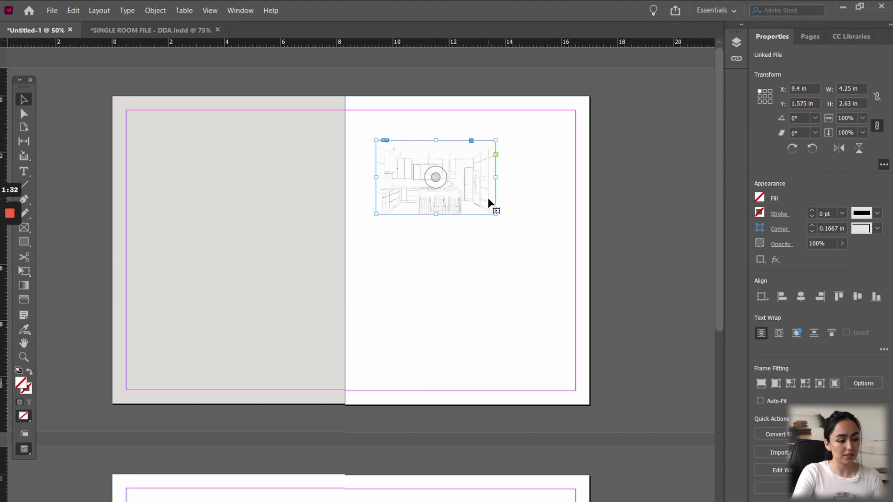
click(542, 161)
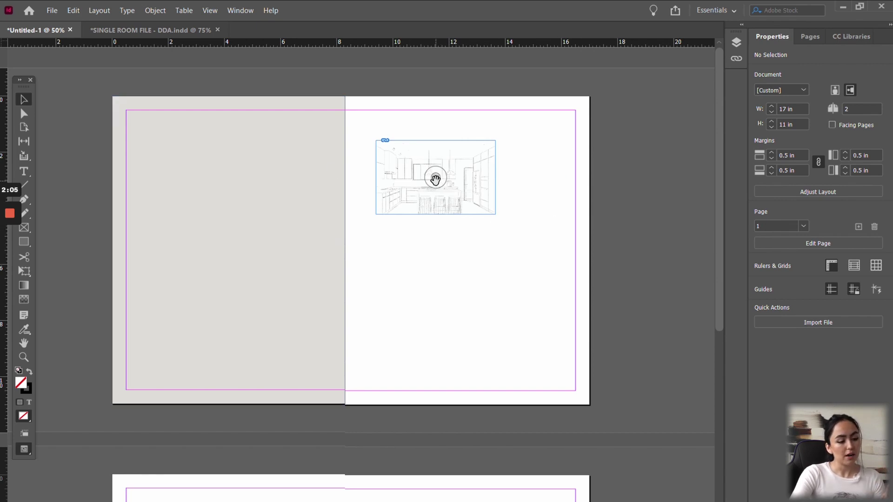
Move the placed kitchen sketch, frame and content together, to about X 10.4 in, Y 2.15 in.
mouse_move(435, 178)
mouse_down()
mouse_move(463, 189)
mouse_move(449, 189)
mouse_up()
key(ctrl+z)
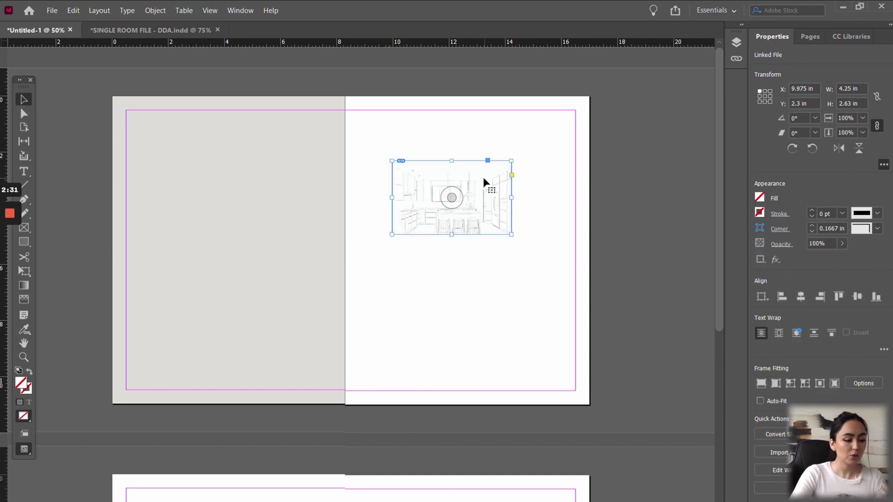
drag(484, 197, 488, 196)
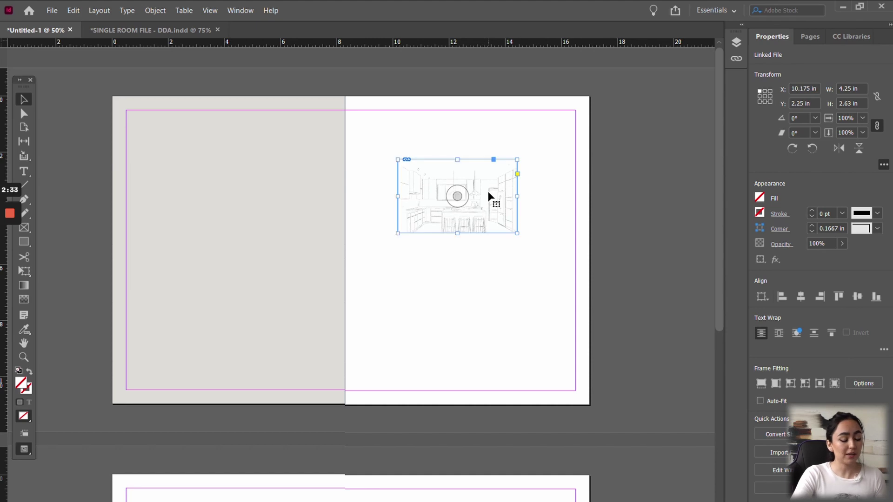
click(502, 257)
click(503, 180)
click(512, 149)
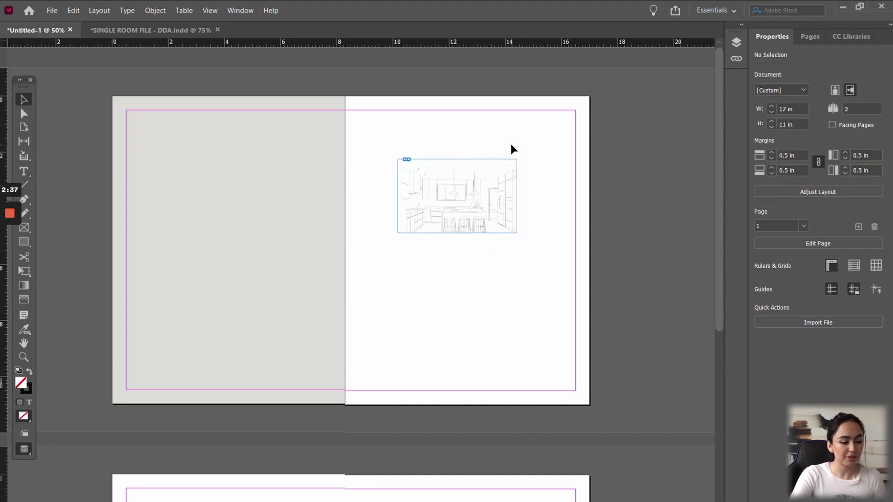
mouse_move(492, 179)
mouse_down()
mouse_move(514, 191)
mouse_move(508, 174)
mouse_move(492, 176)
mouse_up()
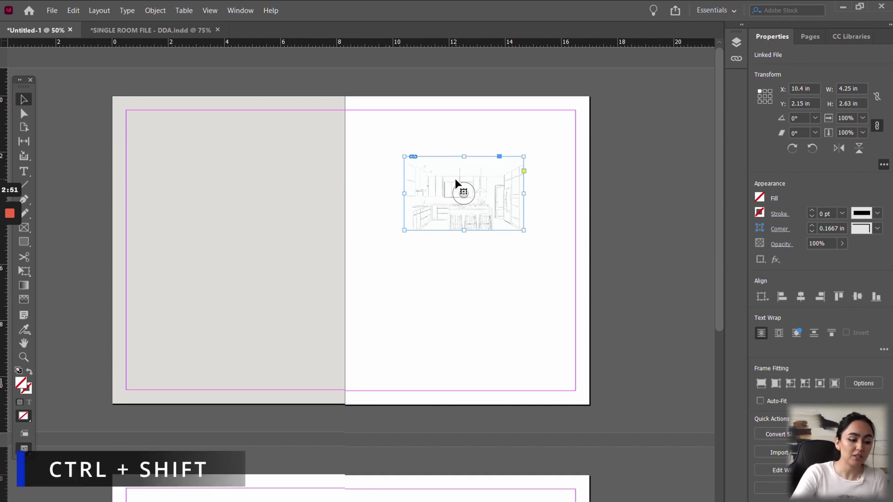
Try scaling the kitchen sketch to about 6.92 x 4.28 in, and stretching its frame alone to about 9.52 x 7.3 in.
drag(524, 155, 566, 114)
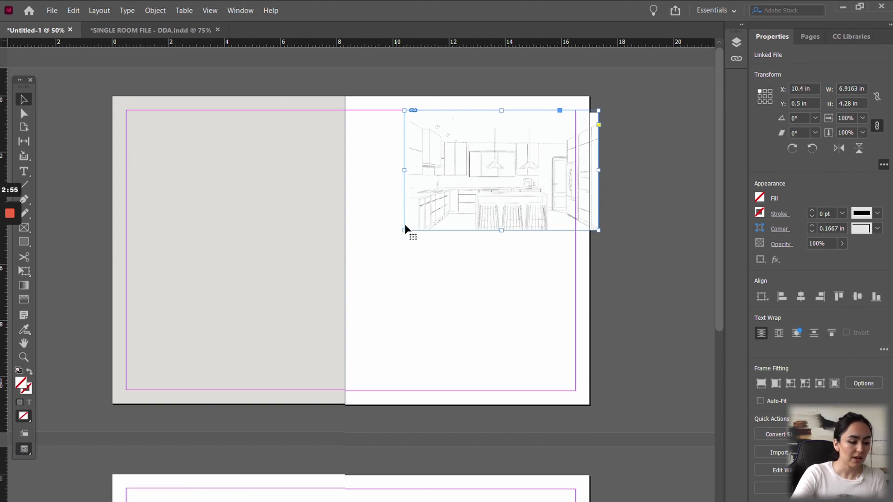
drag(403, 231, 361, 284)
drag(331, 316, 331, 315)
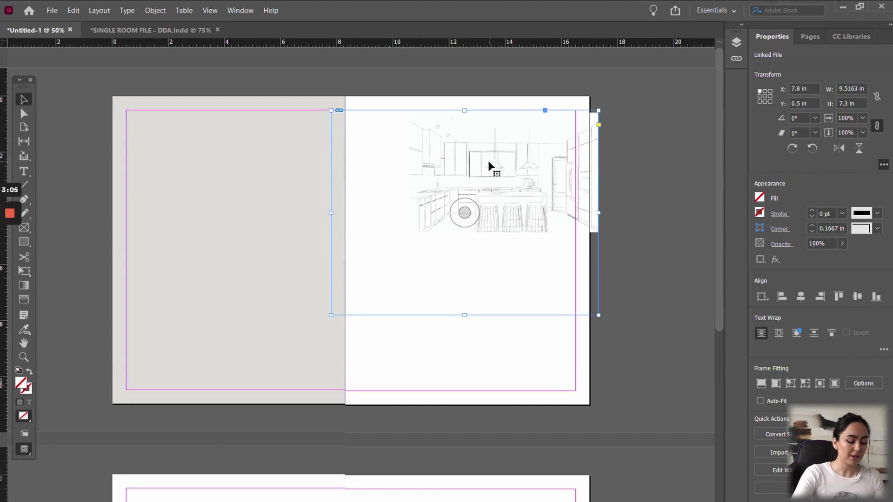
key(ctrl+alt+c)
Try enlarging only the image content inside its frame to about 10.7 x 6.84 in, and undo the resizing.
double_click(511, 154)
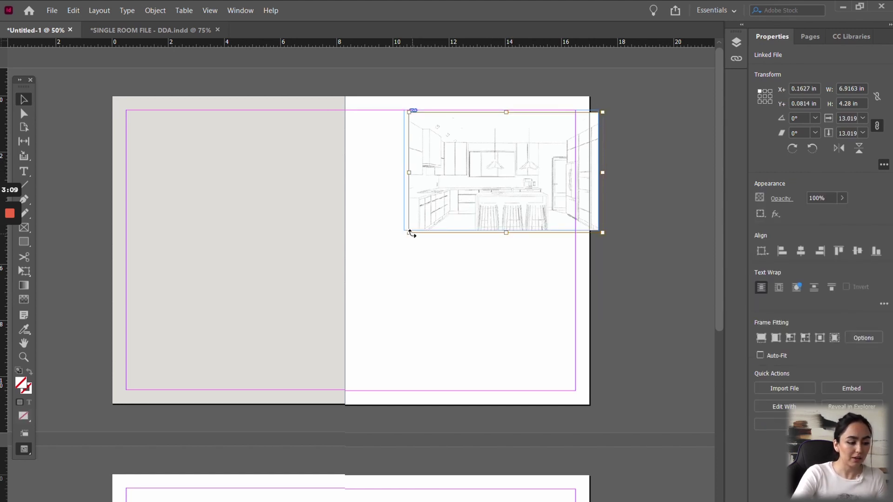
drag(408, 232, 303, 304)
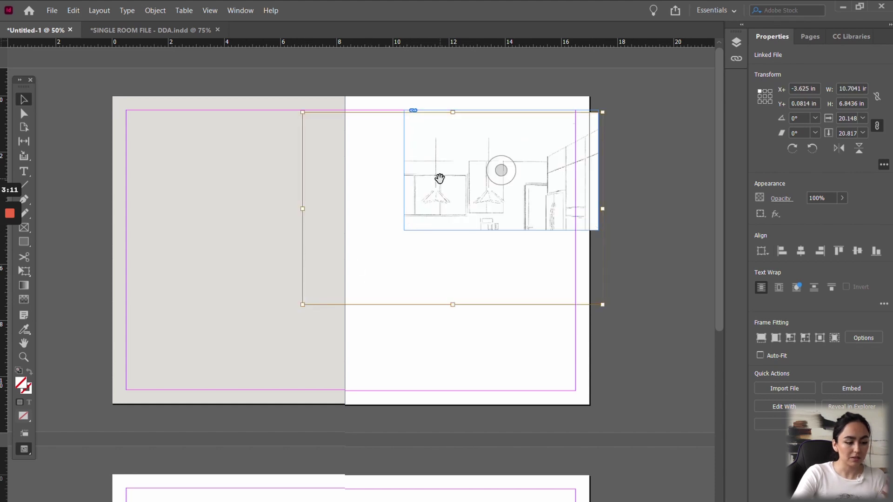
click(655, 119)
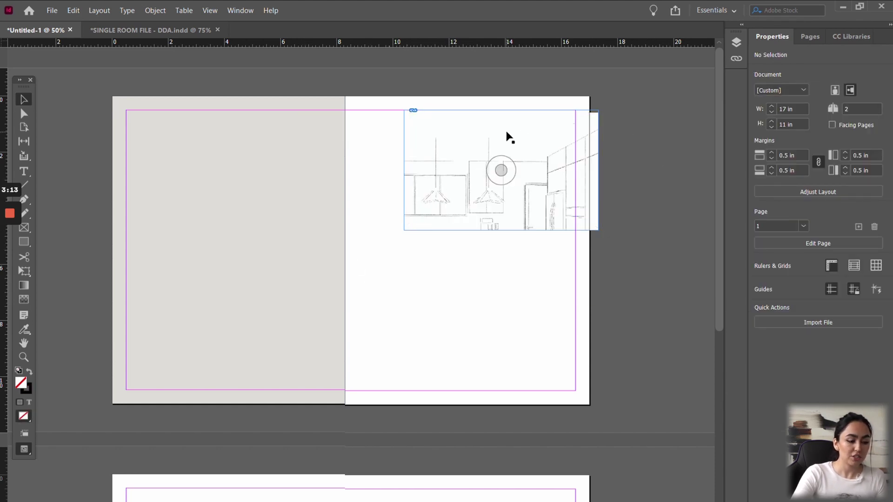
key(ctrl+z)
click(533, 166)
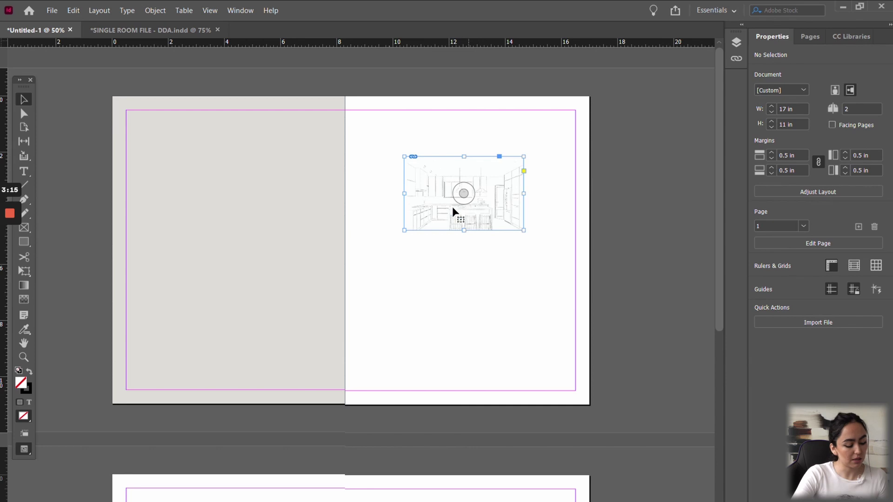
click(447, 213)
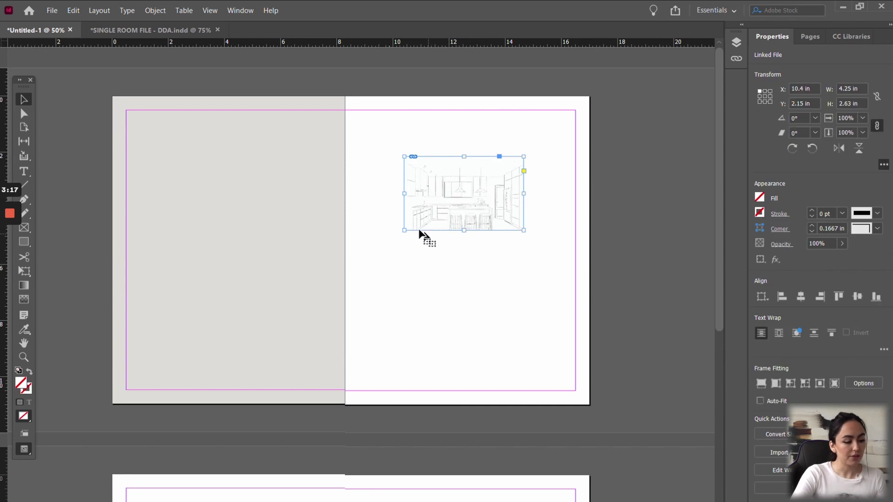
Scale the kitchen sketch and its frame proportionally to exceed the first page's height, starting at the grey rectangle's right edge.
drag(403, 228, 80, 431)
drag(468, 220, 695, 181)
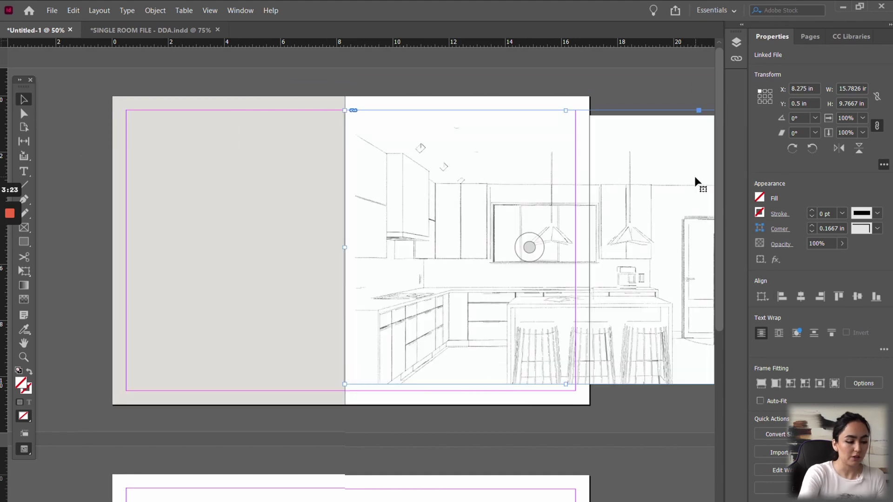
key(ctrl+minus)
key(ctrl+minus)
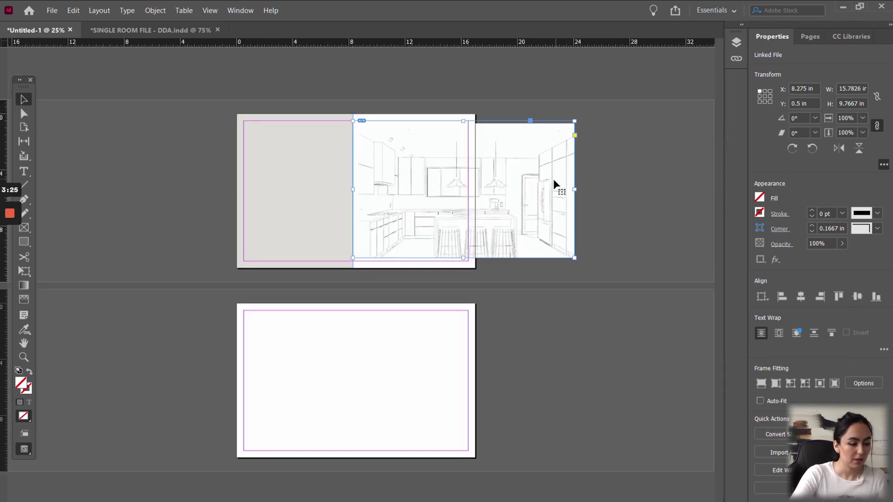
drag(464, 122, 464, 113)
key(ctrl+z)
drag(575, 119, 616, 110)
click(576, 69)
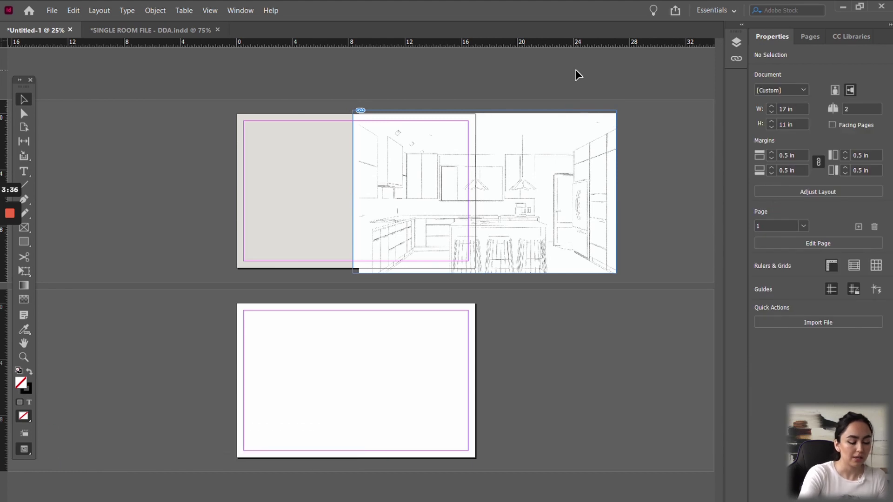
Crop the kitchen sketch's frame to 8.75 x 11 in, flush with the right half of the first page.
key(ctrl+equal)
key(ctrl+minus)
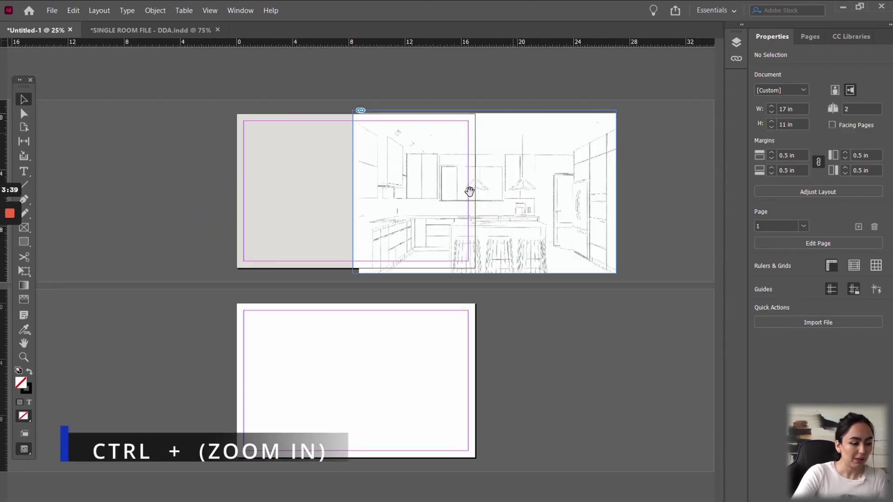
click(526, 151)
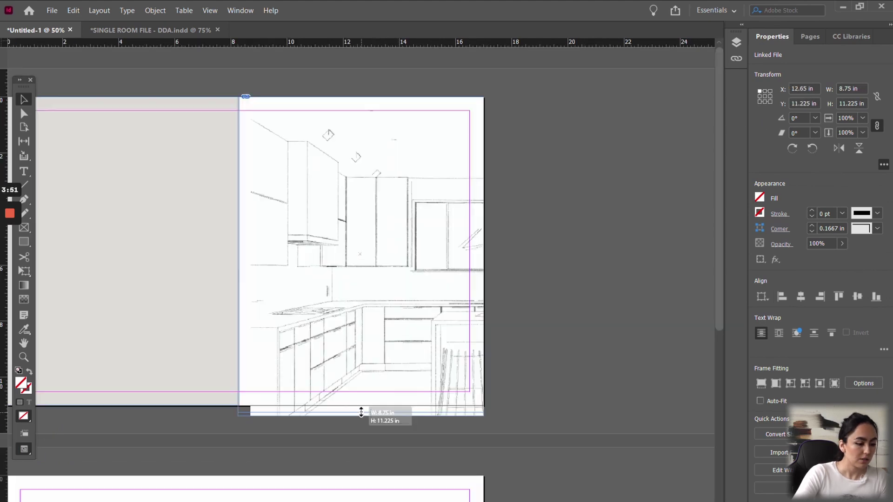
drag(361, 411, 362, 406)
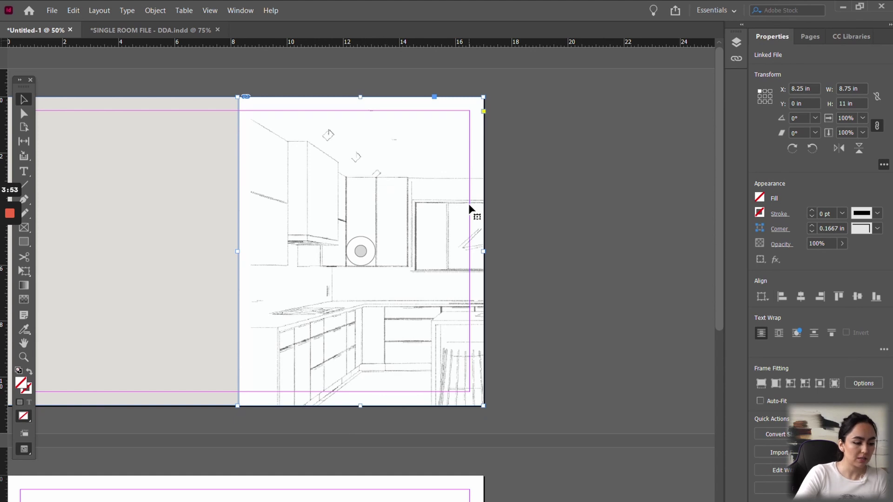
click(580, 195)
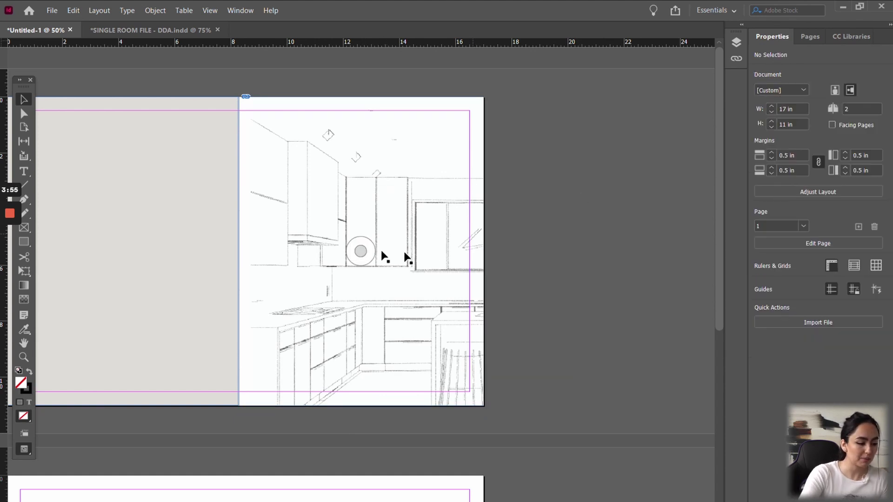
Shift the kitchen sketch left within its frame so the pendant lamp and the stools show, and switch to preview mode.
click(367, 221)
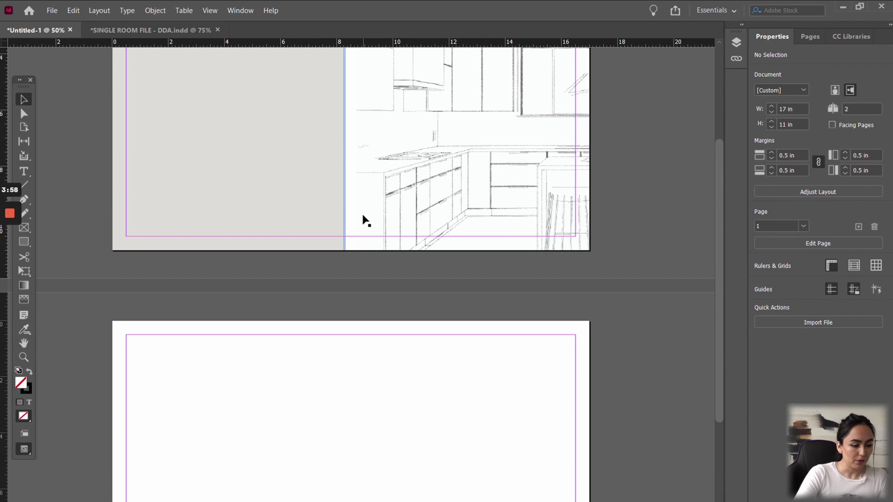
scroll(366, 221, up, 3)
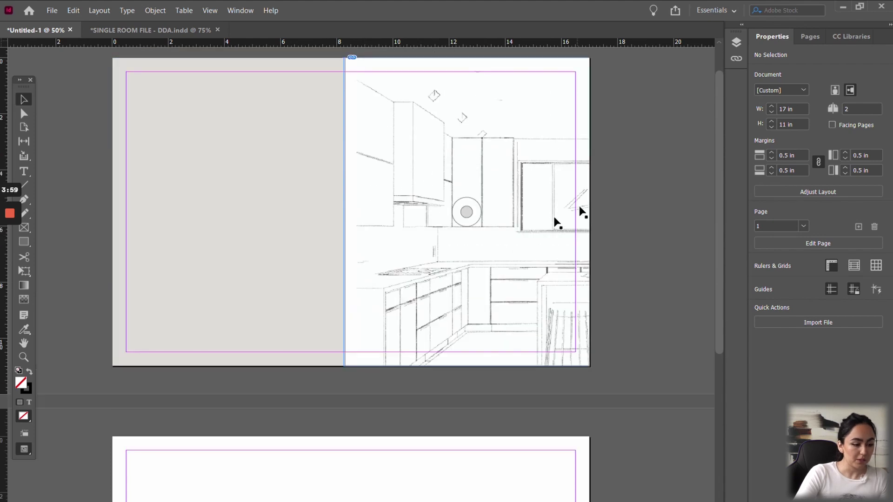
mouse_move(467, 210)
mouse_down()
mouse_move(447, 219)
mouse_move(454, 214)
mouse_up()
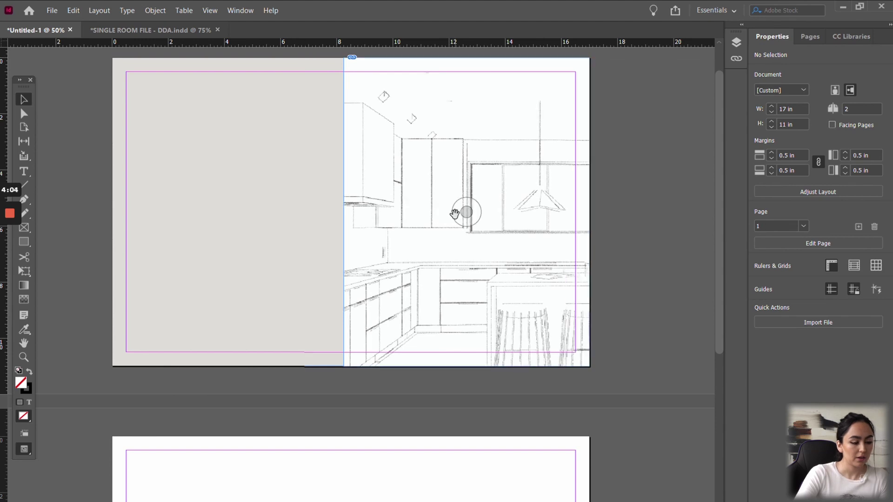
scroll(414, 239, up, 1)
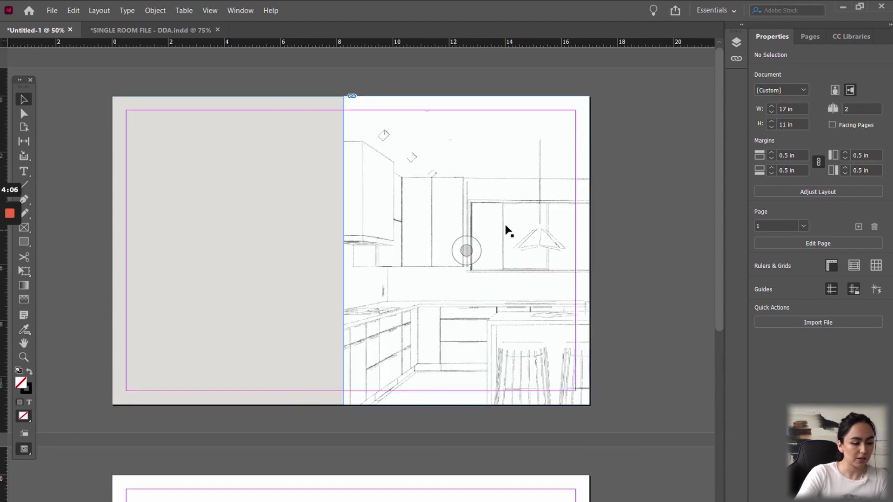
drag(465, 251, 458, 259)
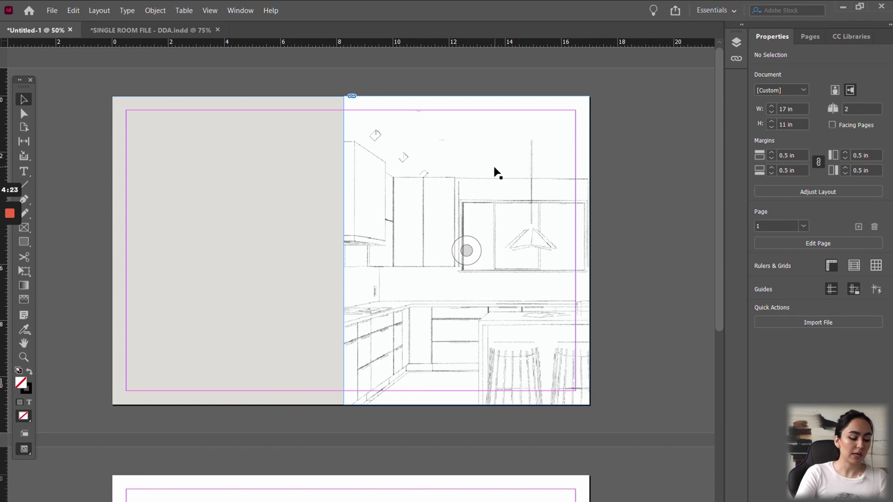
key(w)
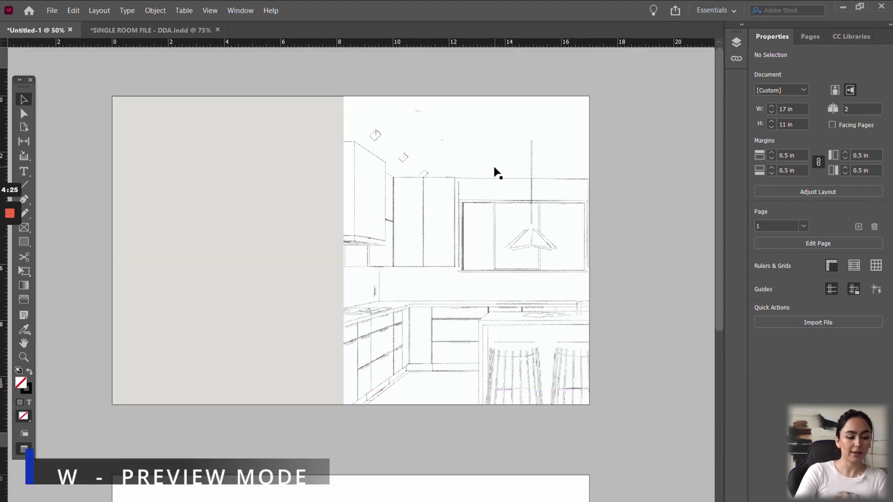
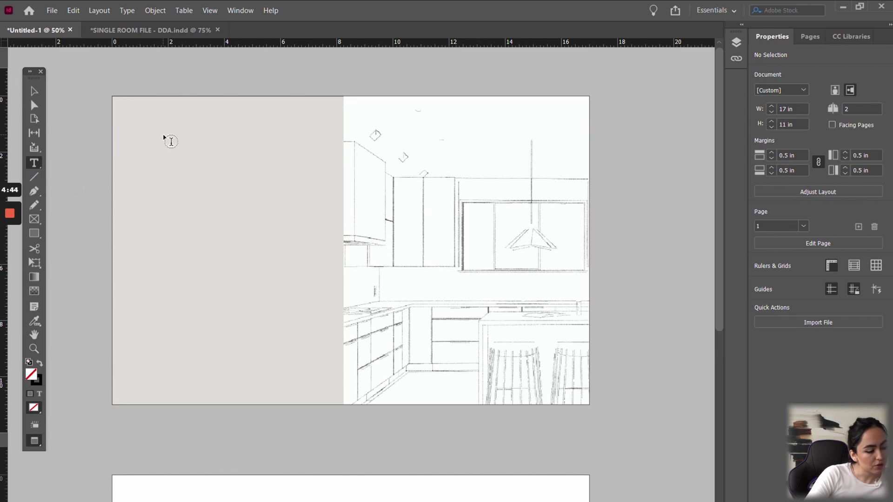
Create a text frame about 5.05 x 2.53 in on the upper part of the grey rectangle, containing the title "MEYER RESIDENCE".
drag(163, 135, 303, 200)
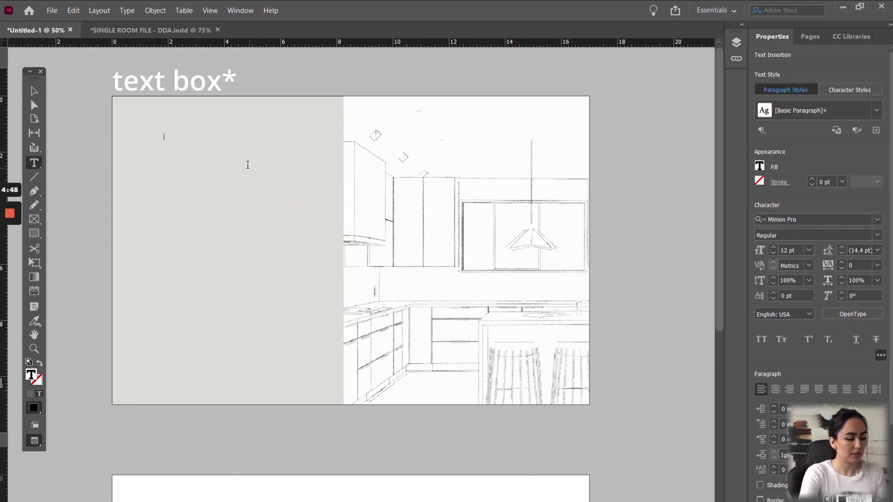
text(ME)
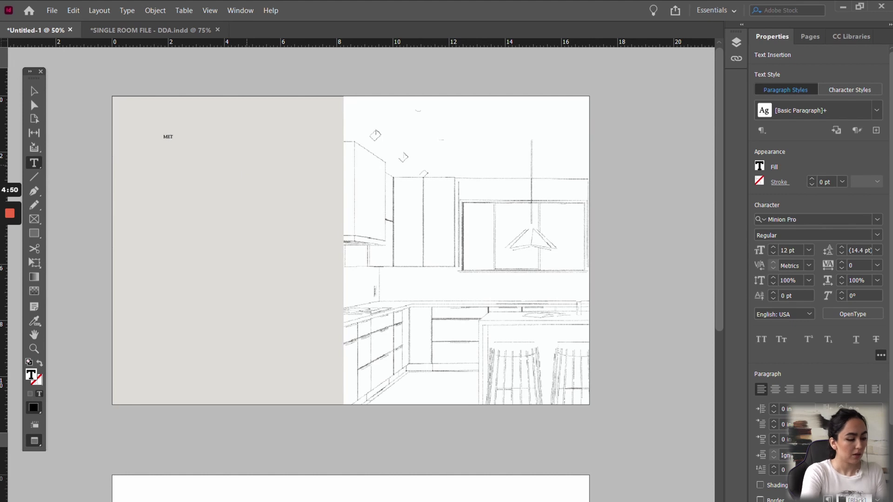
text(YER RESIDENCE)
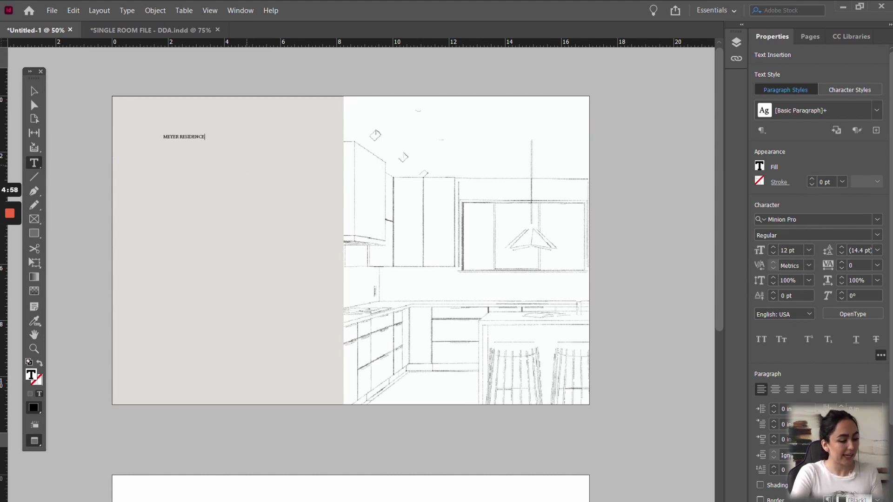
Set the whole "MEYER RESIDENCE" title to a font size of 30 pt.
key(ctrl+a)
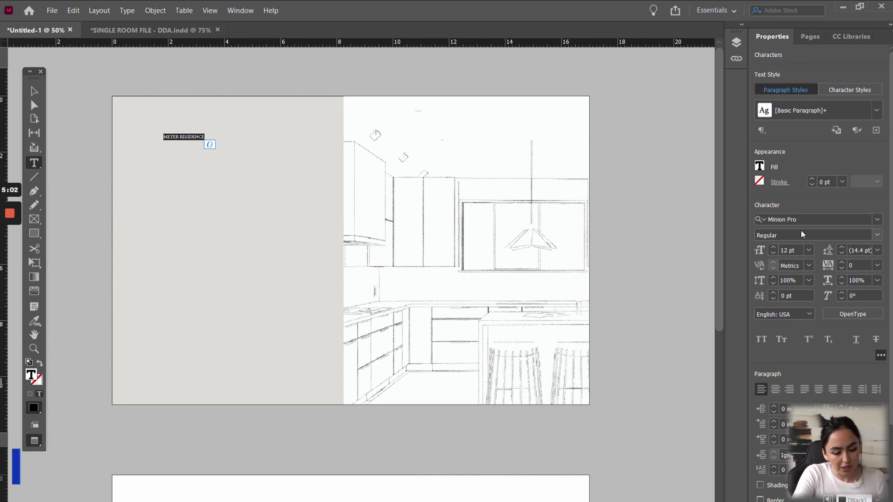
click(809, 250)
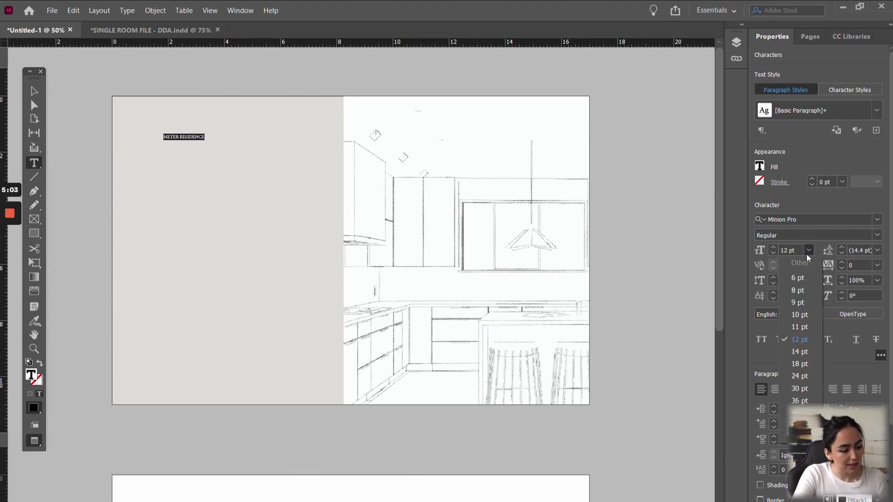
click(797, 374)
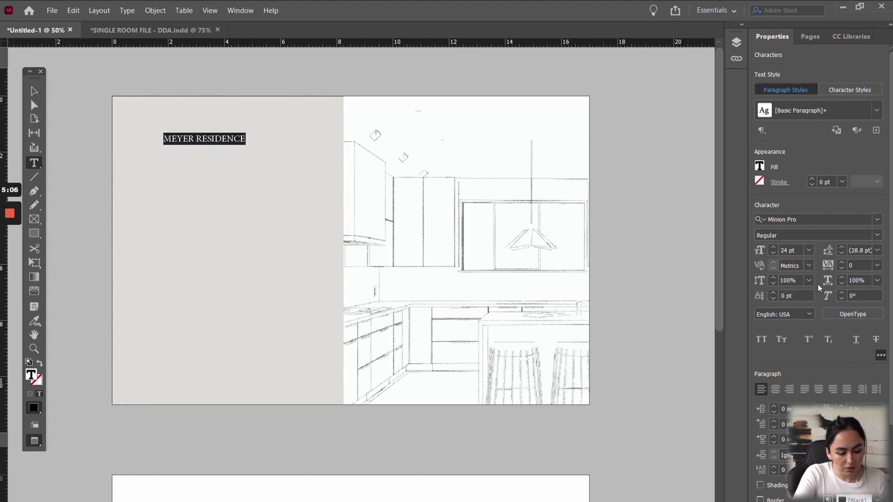
click(808, 251)
click(794, 388)
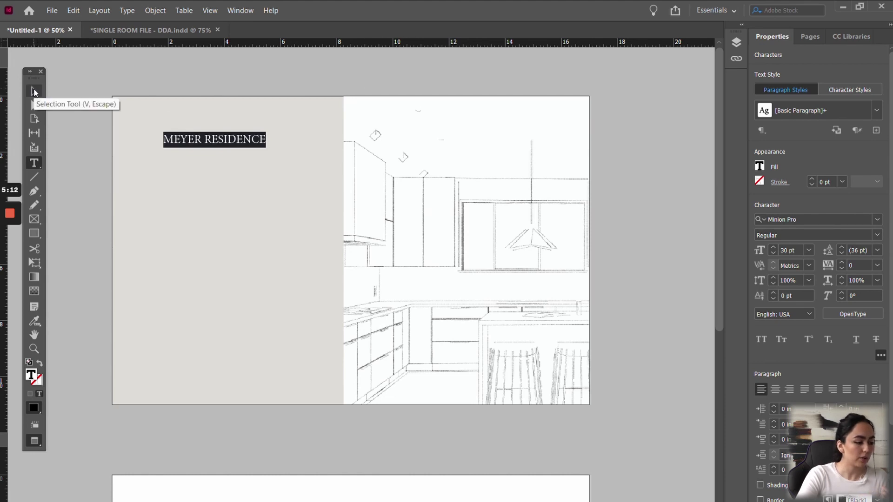
Shrink the title's text frame to about 0.45 in high, narrow it to the text, and move it down towards the grey rectangle's centre line.
click(34, 92)
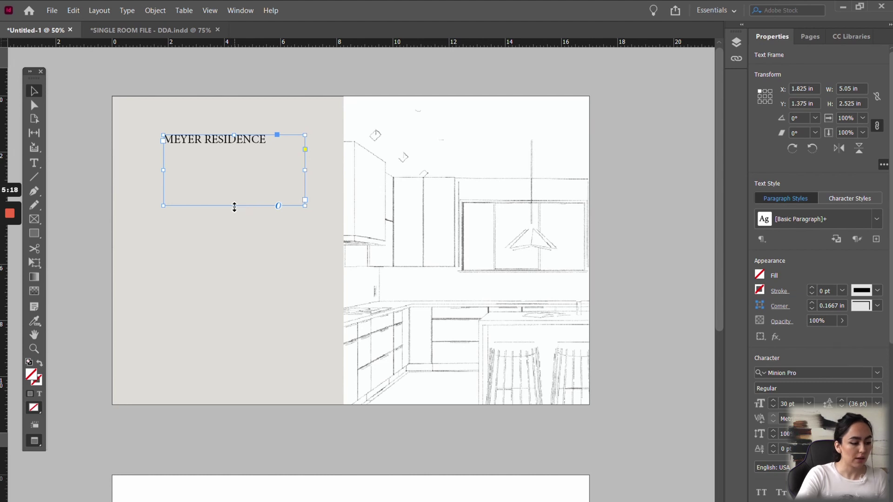
drag(234, 206, 235, 147)
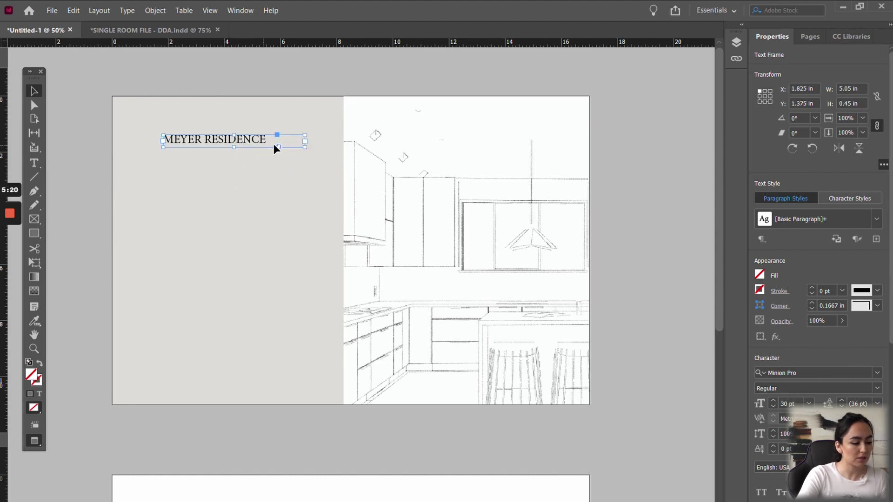
drag(304, 141, 238, 168)
click(242, 150)
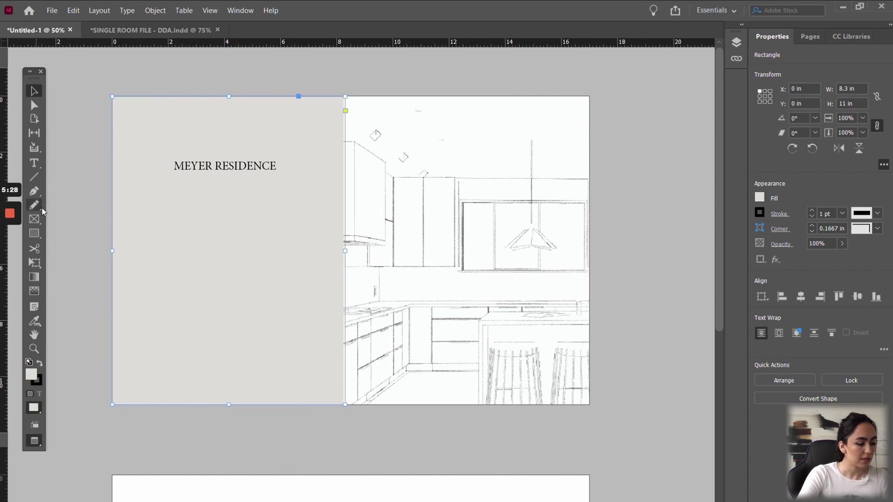
Draw a text frame about 5 x 7.8 in below the title, and select all introduction body text in SINGLE ROOM FILE - DDA.indd for copying.
click(34, 163)
drag(165, 174, 306, 392)
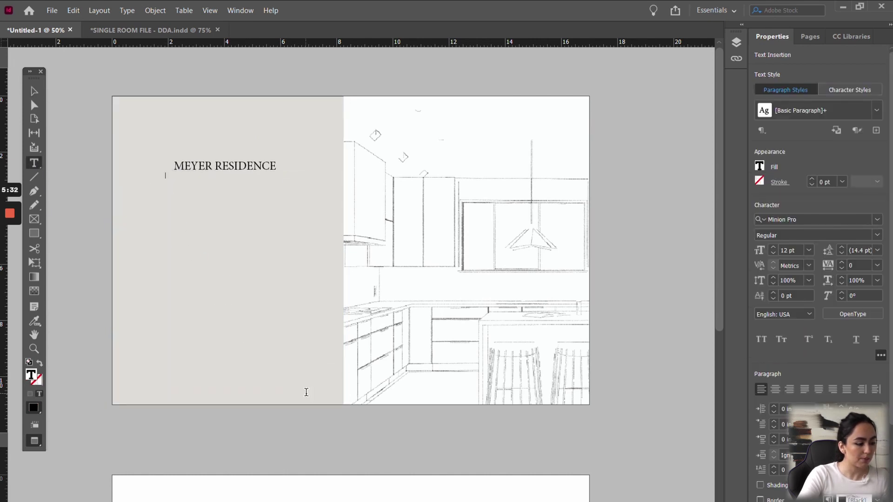
click(151, 29)
scroll(303, 181, up, 10)
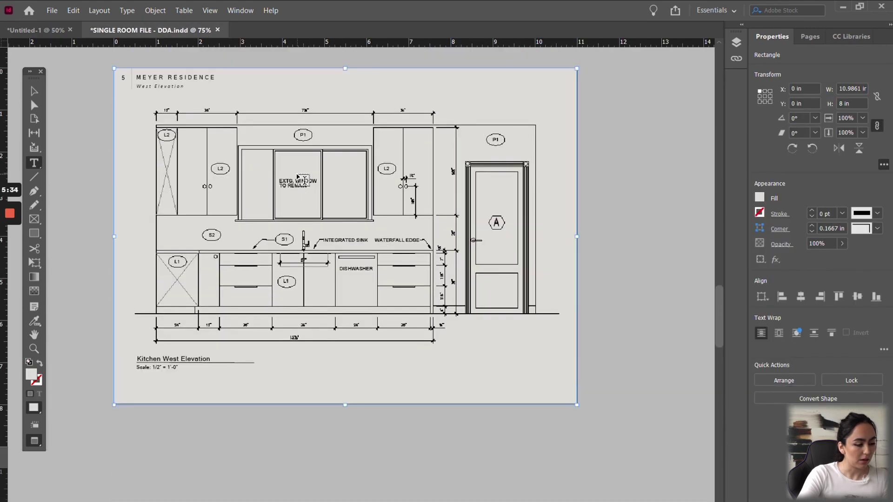
scroll(303, 181, up, 15)
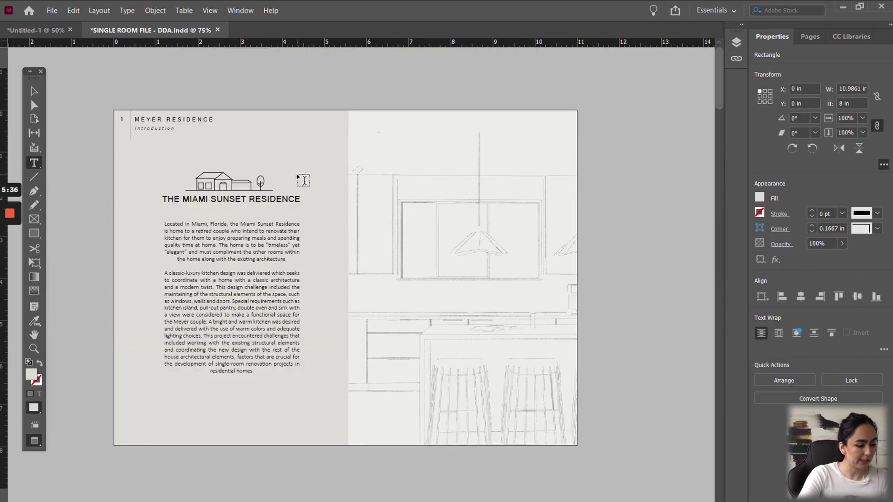
click(253, 315)
drag(255, 361, 298, 366)
click(247, 358)
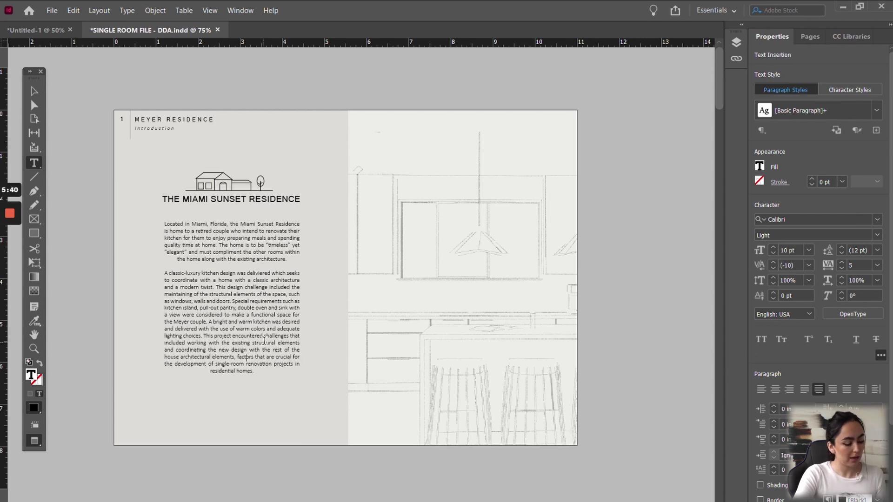
key(ctrl+a)
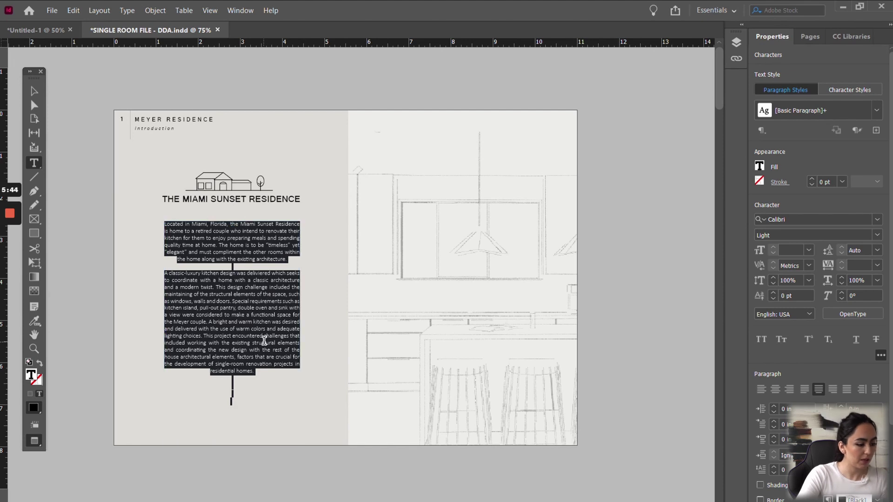
Switch back to Untitled-1 and paste the introduction paragraphs into the empty text frame below the title.
click(49, 30)
click(220, 264)
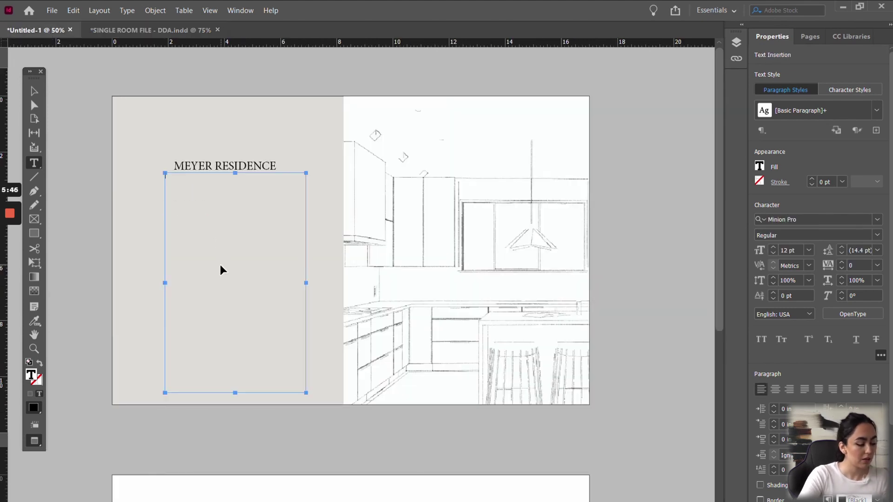
key(ctrl+v)
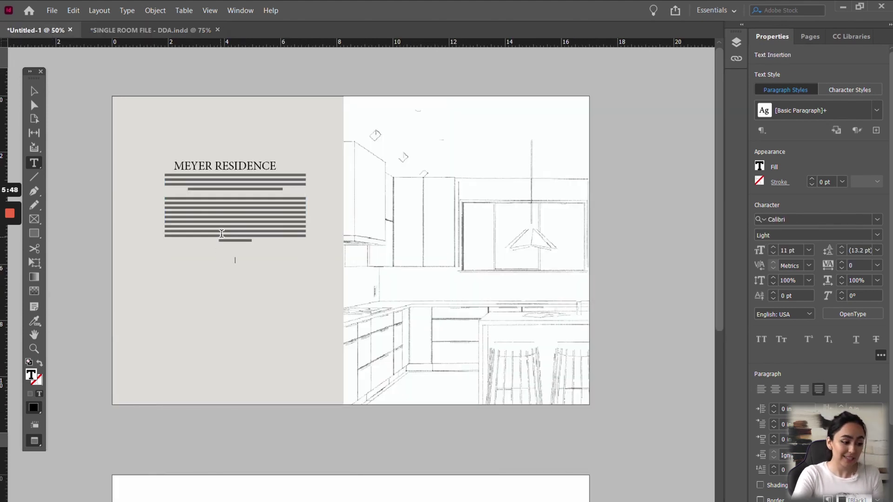
Try the pasted introduction paragraphs at 24 pt, and settle on a font size of 14 pt.
key(ctrl+a)
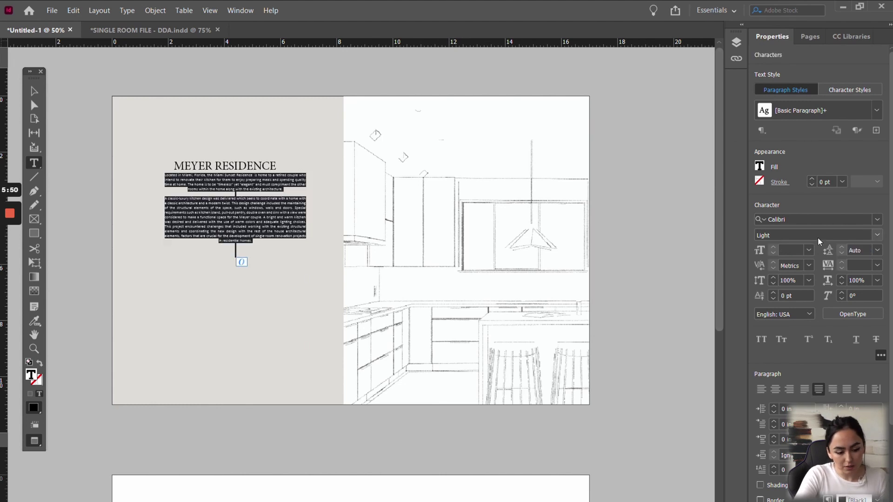
click(812, 250)
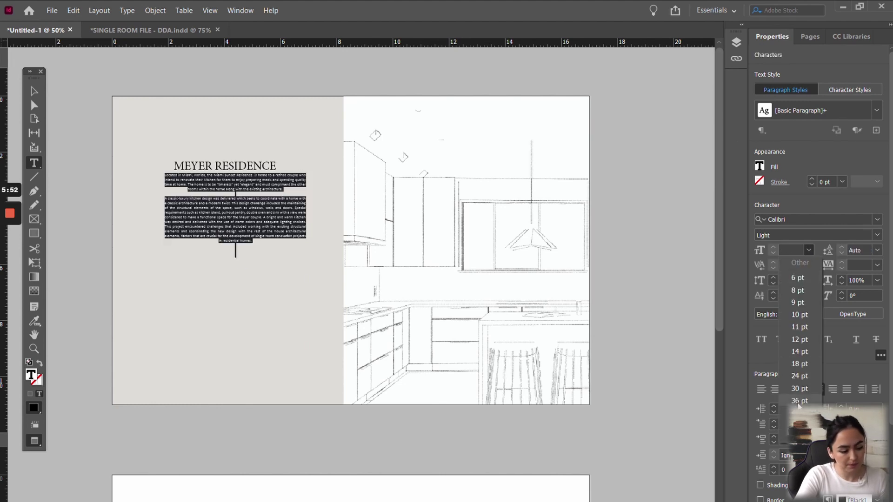
click(800, 375)
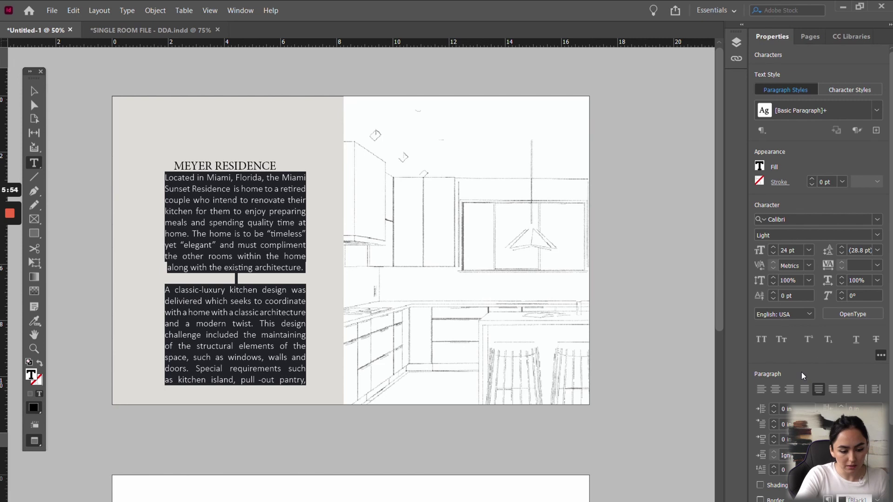
click(808, 251)
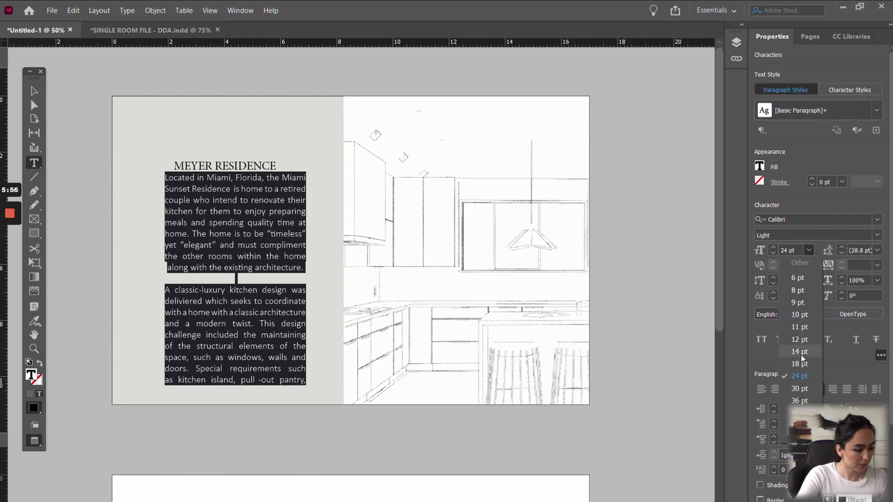
click(801, 355)
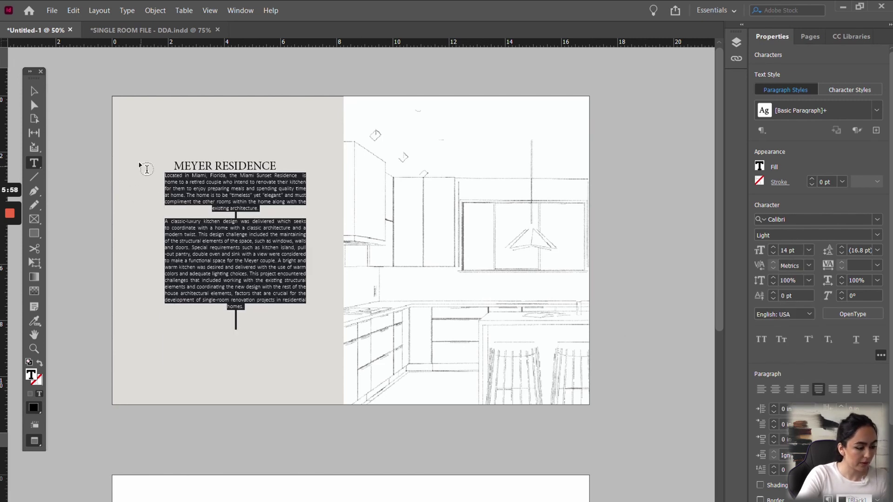
Resize the body text frame to about 3.78 x 6.5 in, roughly the title's width, and move it slightly down from the title.
click(34, 91)
drag(306, 283, 280, 283)
drag(165, 282, 173, 282)
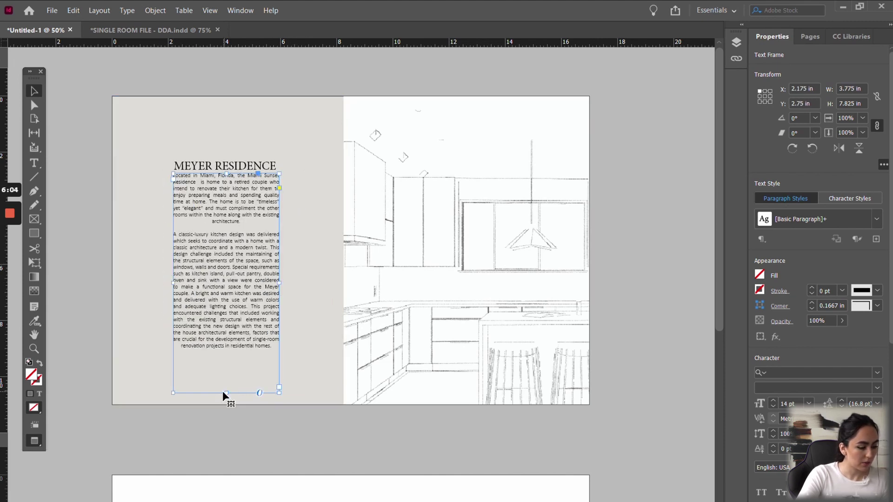
drag(226, 390, 226, 356)
click(309, 190)
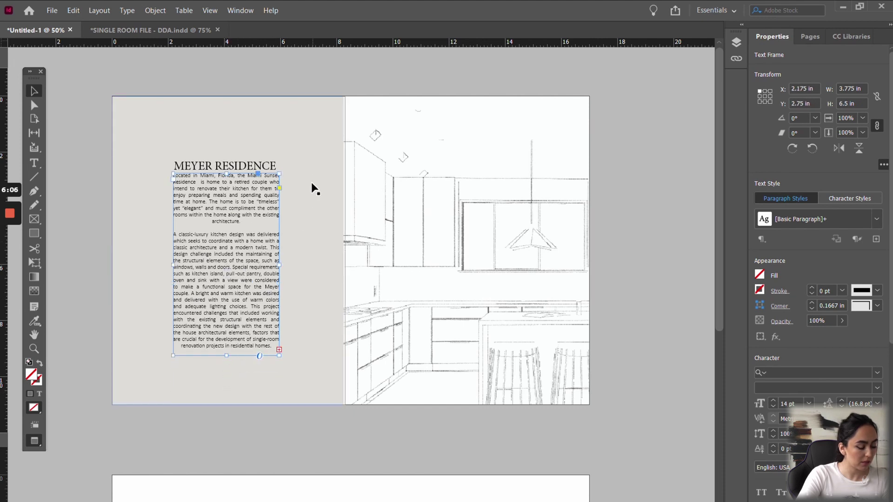
key(ctrl+shift+a)
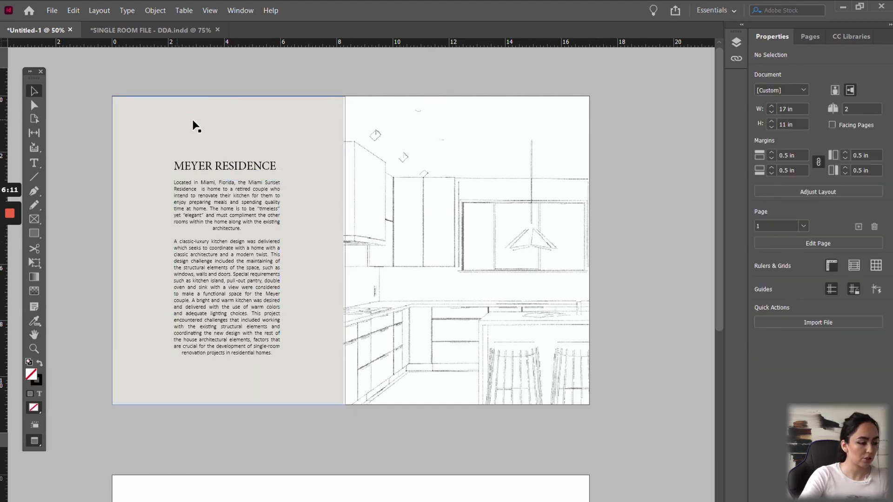
Switch to SINGLE ROOM FILE - DDA.indd and lower the top edge of page 1's translucent overlay rectangle, making it about 11 x 6 in.
click(153, 29)
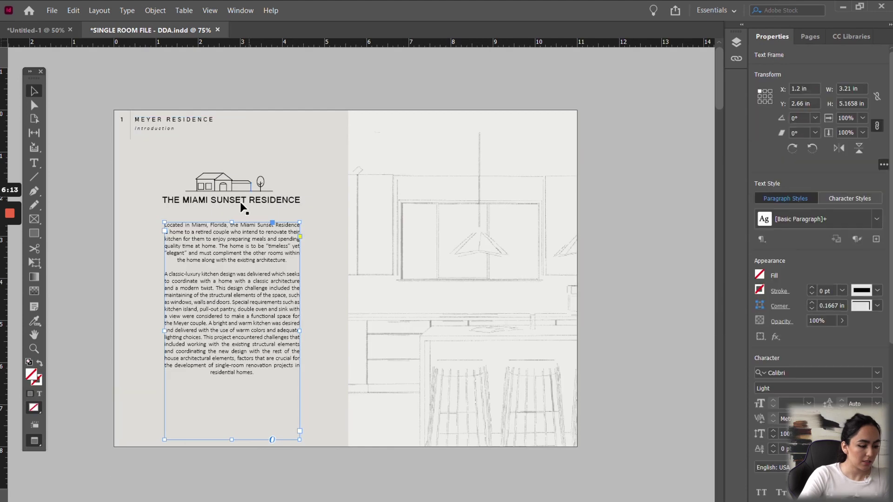
click(274, 139)
drag(343, 111, 339, 201)
key(ctrl+equal)
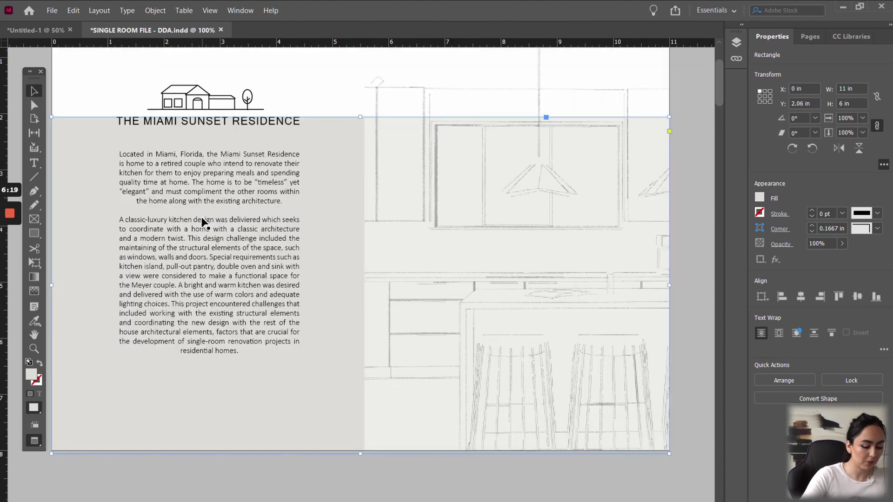
scroll(214, 200, up, 3)
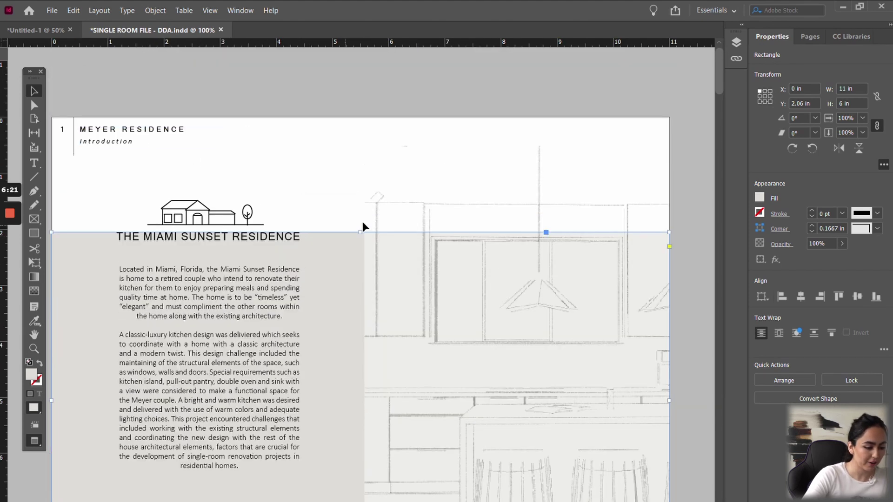
Lower the overlay rectangle's top edge to just below THE MIAMI SUNSET RESIDENCE heading, making it about 11 x 5.8 in.
drag(360, 233, 361, 244)
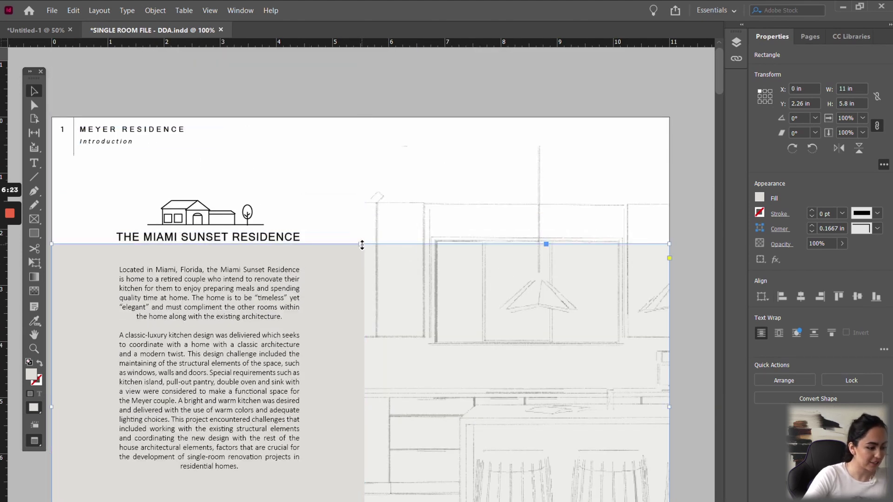
click(244, 96)
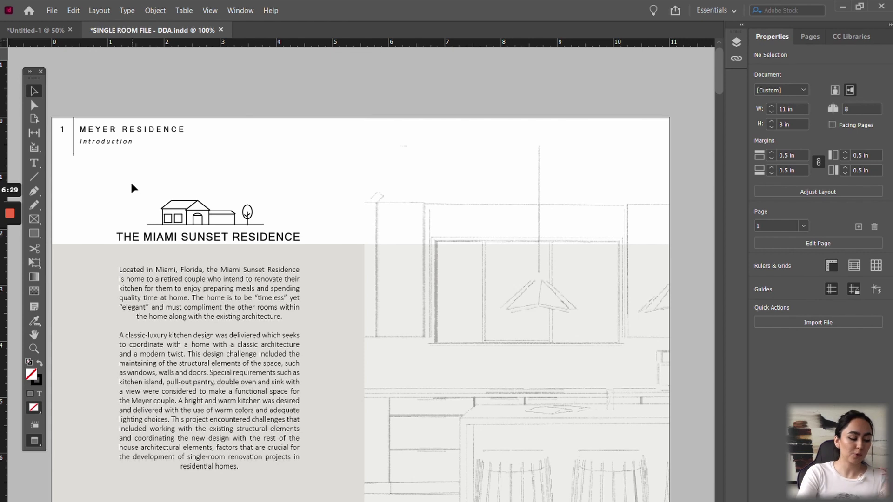
Copy the house line drawing from SINGLE ROOM FILE - DDA.indd and paste it into Untitled-1, placing it just above the page 1 title.
drag(124, 188, 175, 217)
drag(274, 219, 293, 231)
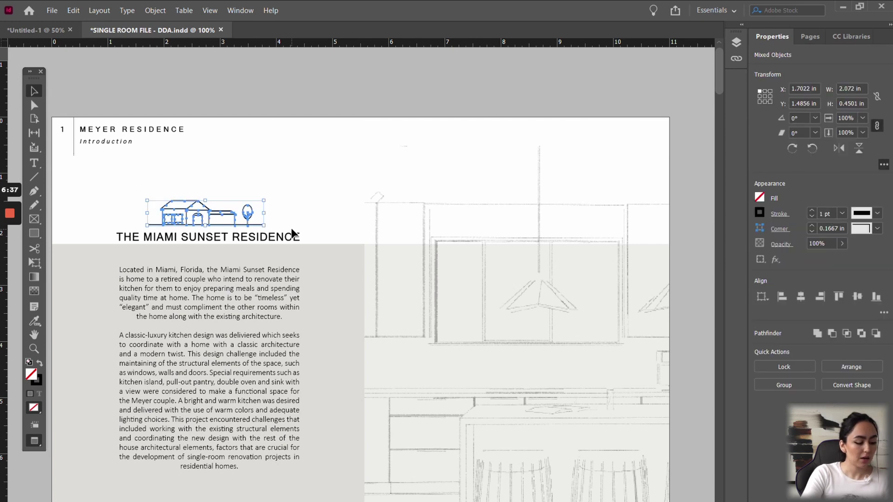
click(46, 30)
key(ctrl+v)
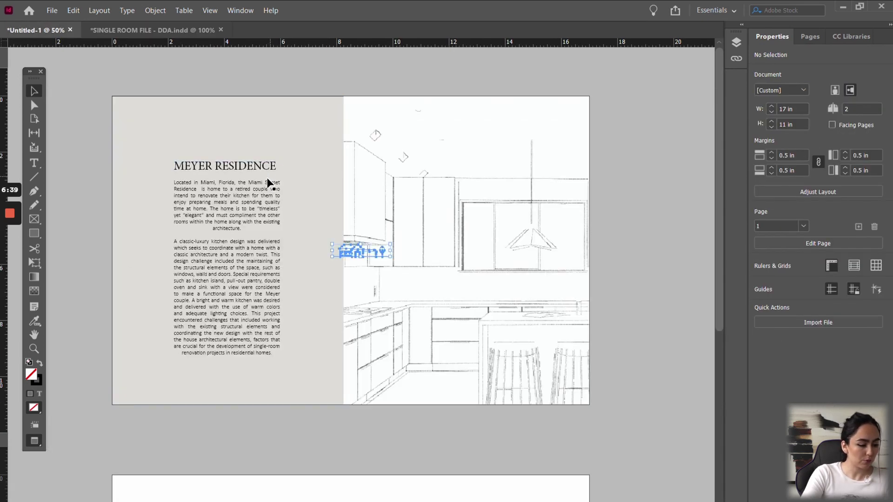
drag(345, 249, 212, 151)
key(ctrl+1)
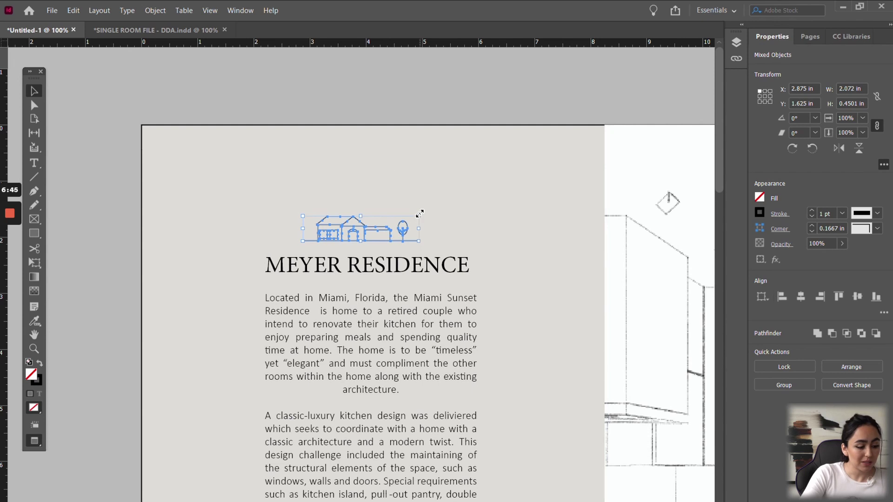
Try to enlarge the house drawing above the title to roughly the body text's right edge, and undo it.
drag(420, 214, 477, 203)
click(520, 214)
click(414, 224)
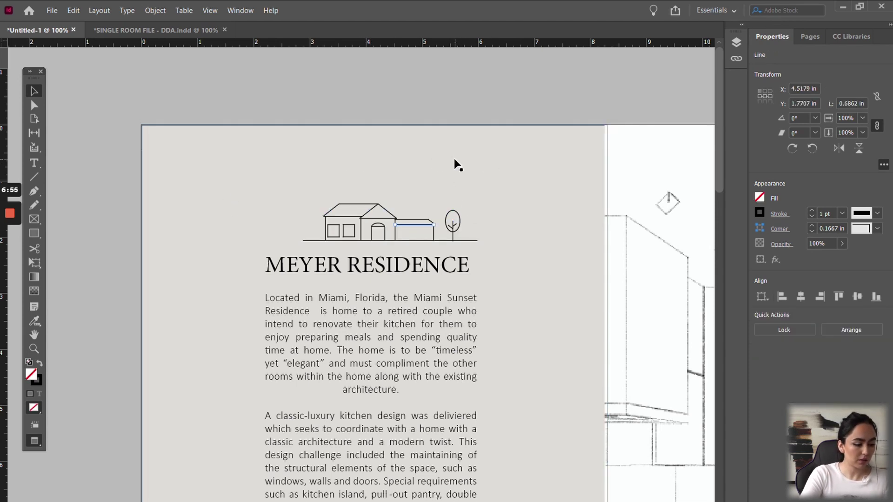
key(ctrl+z)
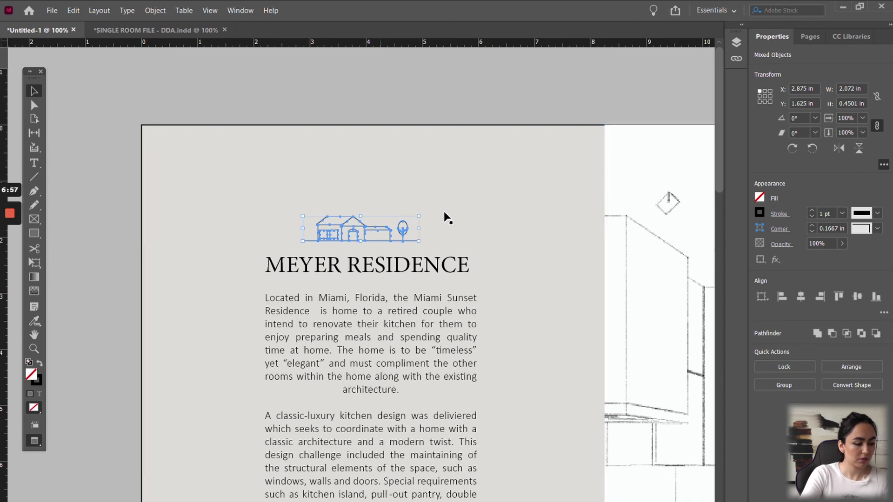
Enlarge the house drawing to about 3.29 x 0.72 in, and lower the grey rectangle's top edge beneath it to about 8.44 in high.
mouse_move(419, 216)
mouse_down()
mouse_move(455, 200)
mouse_move(487, 201)
mouse_up()
click(447, 113)
click(378, 127)
drag(376, 125, 372, 269)
Select all parts of the house drawing and nudge it left until it sits centred above the title.
drag(262, 187, 509, 247)
key(Left)
key(Left)
key(Left)
key(Left)
key(Left)
key(Left)
key(Left)
key(Left)
key(Left)
key(Left)
key(Left)
key(Left)
key(Left)
key(Left)
key(Left)
key(Left)
key(Left)
key(Left)
key(Left)
key(Left)
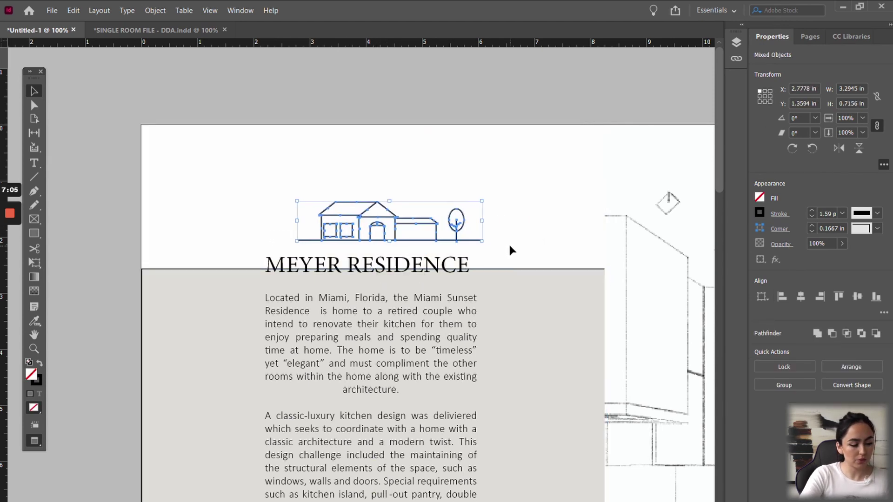
click(515, 93)
Extend the grey rectangle back up to the page's top edge, making it 8.3 x 11 in.
click(542, 278)
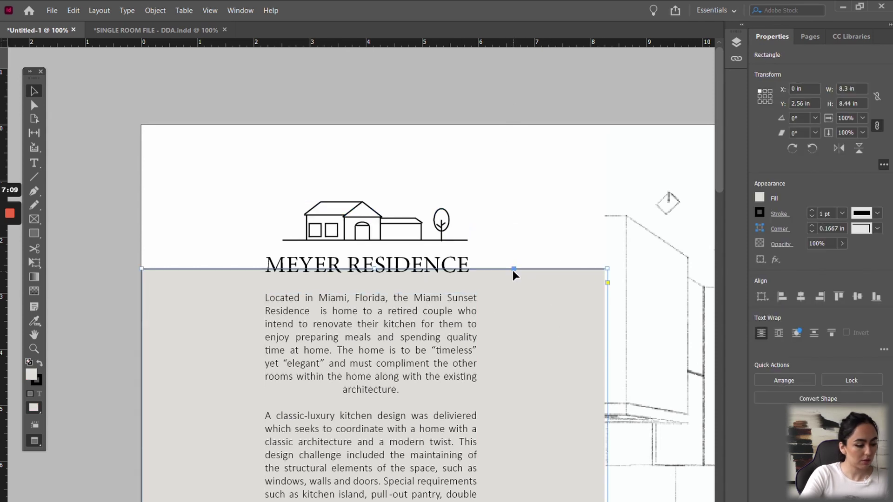
drag(374, 269, 373, 125)
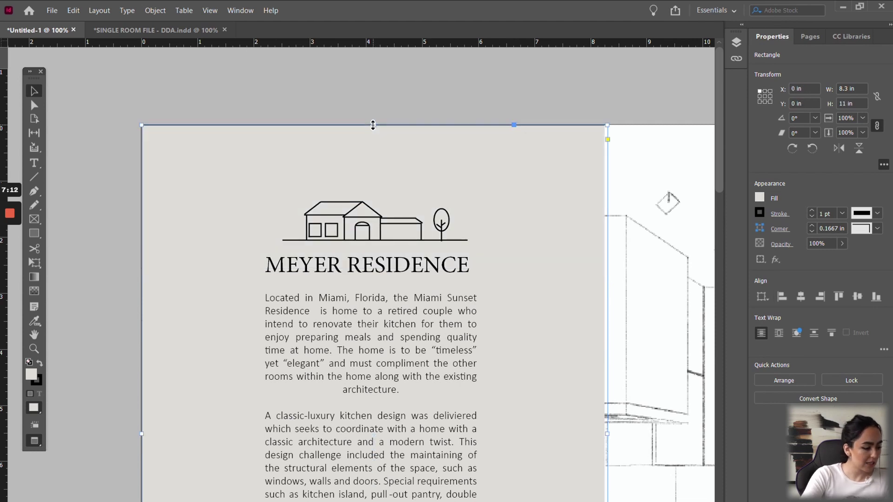
click(434, 92)
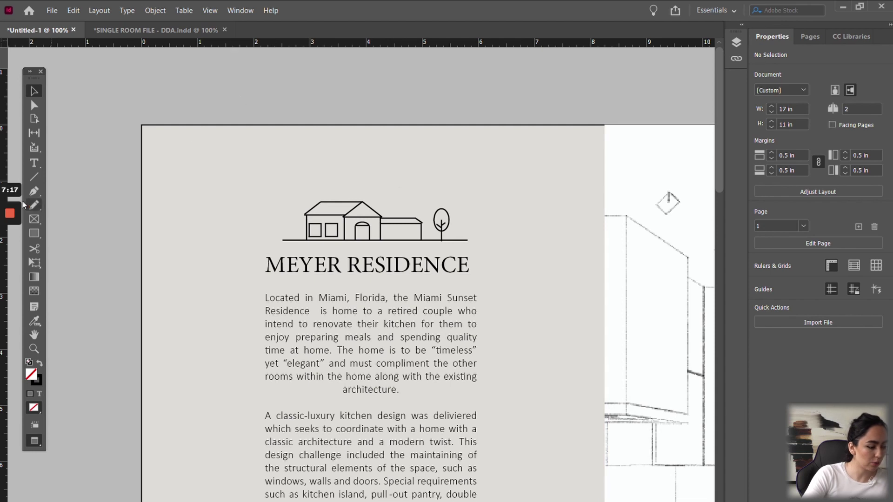
Try drawing lines with the Line tool in the grey area beside the house drawing, undo them and return to the Selection tool.
click(34, 180)
mouse_move(179, 162)
mouse_down()
mouse_move(340, 145)
mouse_move(245, 153)
mouse_move(255, 172)
mouse_move(244, 163)
mouse_move(354, 153)
mouse_move(201, 197)
mouse_move(228, 163)
mouse_move(211, 166)
mouse_move(237, 160)
mouse_move(215, 162)
mouse_move(327, 150)
mouse_move(184, 159)
mouse_move(365, 145)
mouse_move(223, 159)
mouse_move(222, 284)
mouse_move(223, 235)
mouse_move(147, 237)
mouse_up()
drag(166, 206, 218, 177)
key(ctrl+z)
key(ctrl+z)
key(ctrl+z)
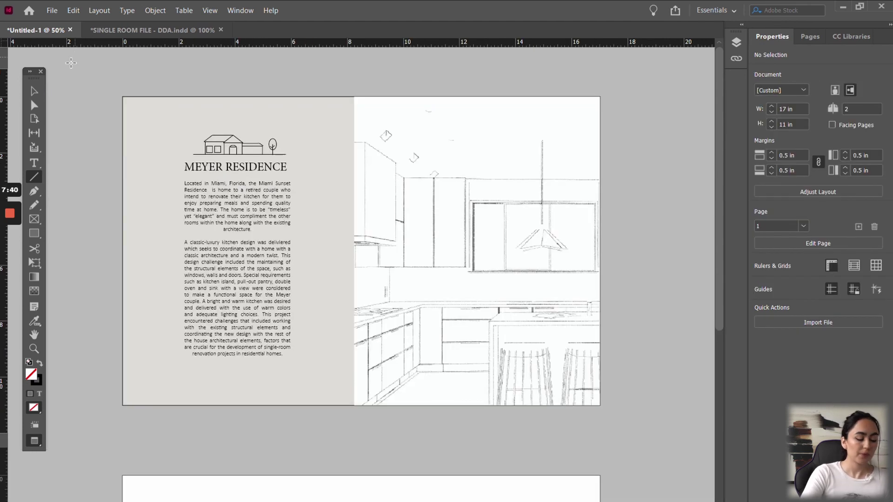
click(32, 93)
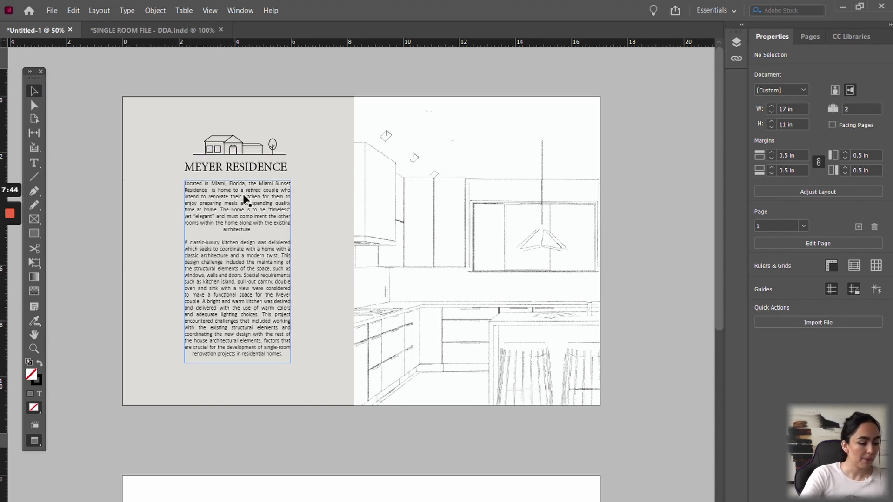
Copy the grey rectangle from page 1 and paste it at page 2.
scroll(285, 221, down, 5)
scroll(285, 222, up, 4)
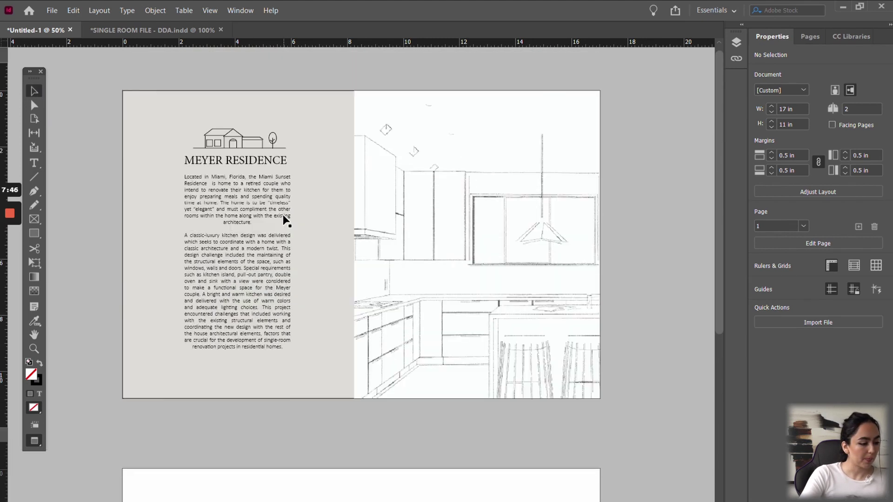
scroll(285, 221, down, 5)
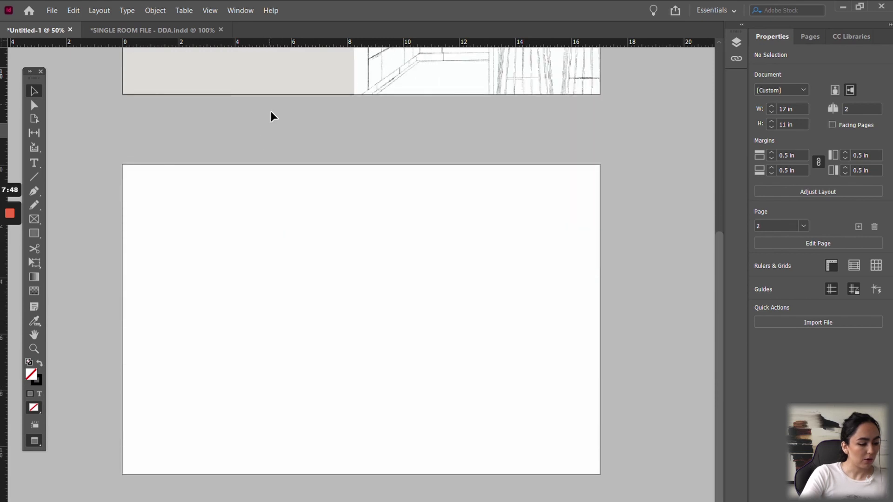
scroll(269, 106, up, 4)
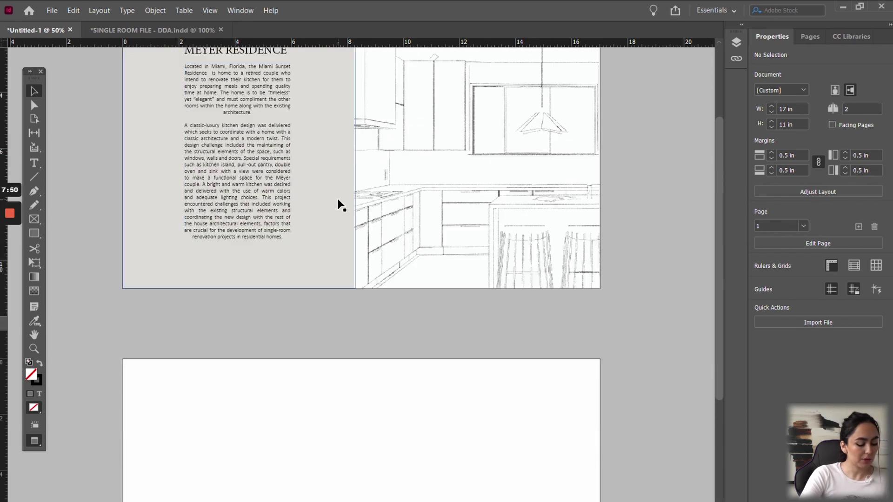
click(338, 205)
scroll(338, 204, up, 2)
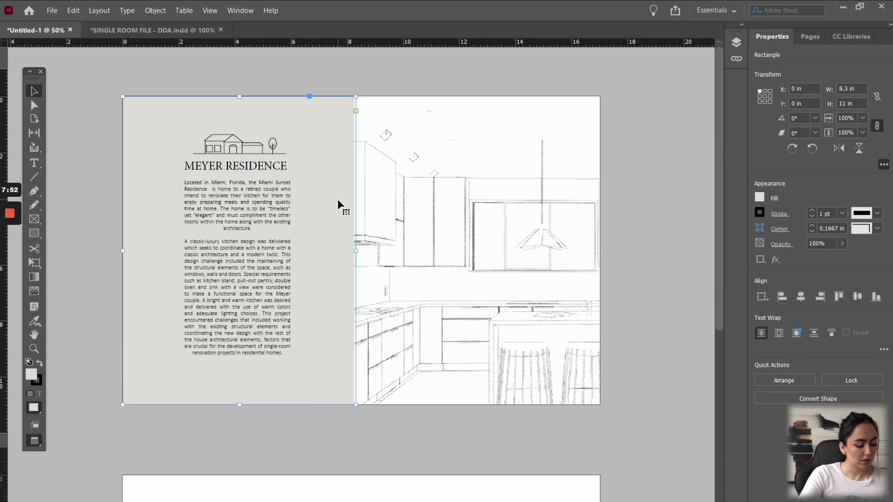
key(ctrl+c)
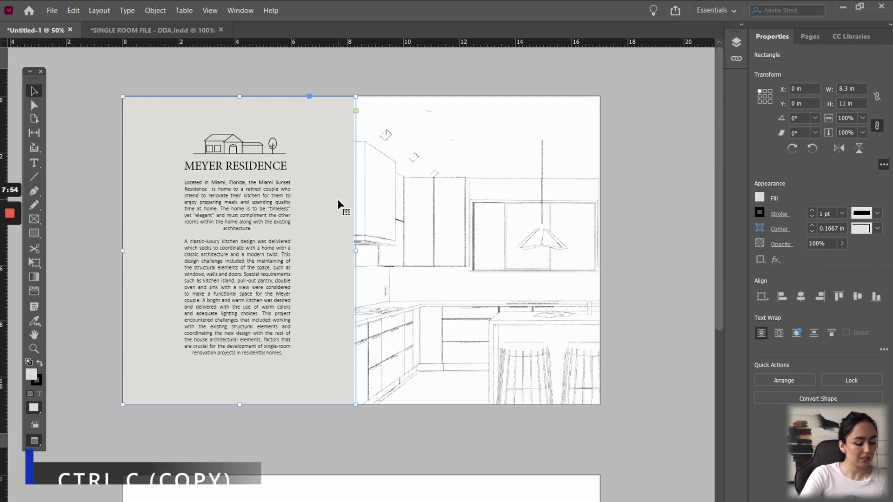
scroll(338, 204, down, 5)
key(ctrl+v)
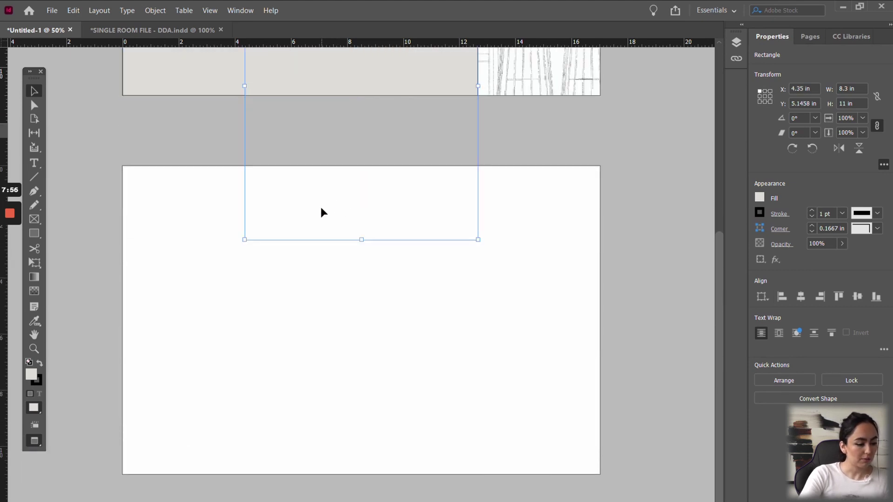
Align the pasted grey rectangle with page 2's upper-left corner and stretch it across the whole page to 17 x 11 in.
drag(379, 149, 262, 365)
drag(355, 321, 599, 281)
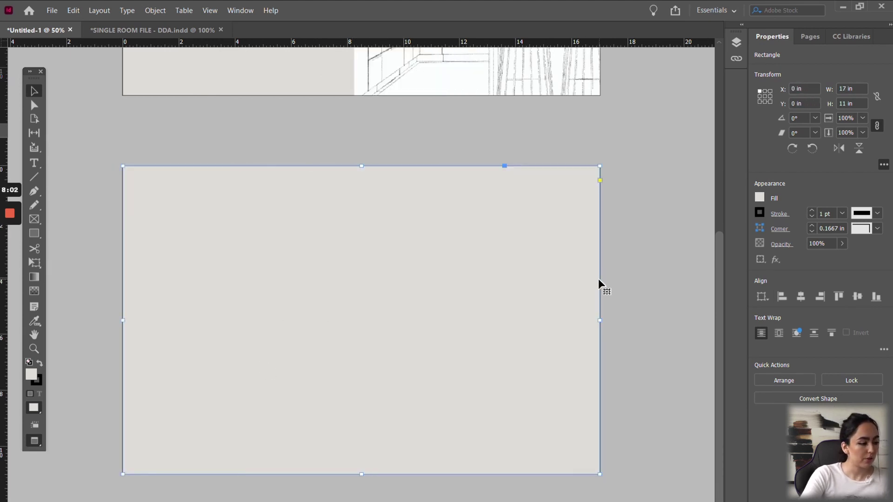
click(660, 121)
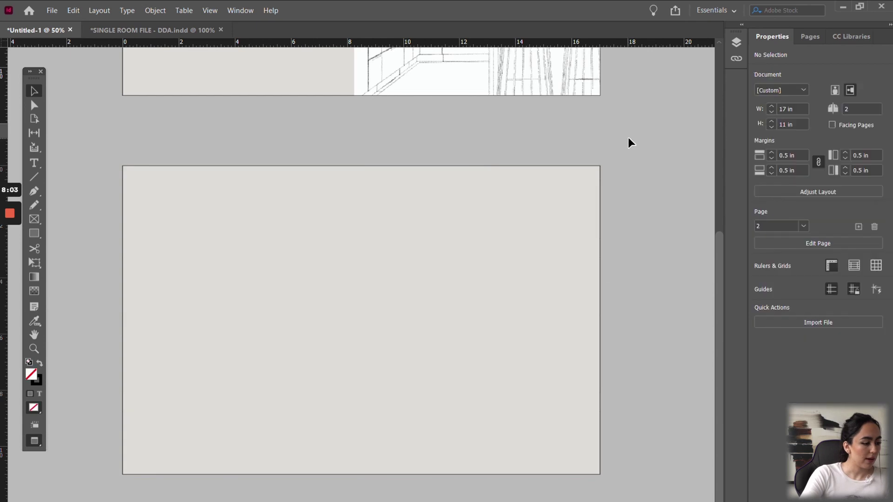
Start placing images from the Tutorial Files folder, choosing moodboardmeyer1, moodboardmeyer2 and moodboardmeyer3.
click(52, 10)
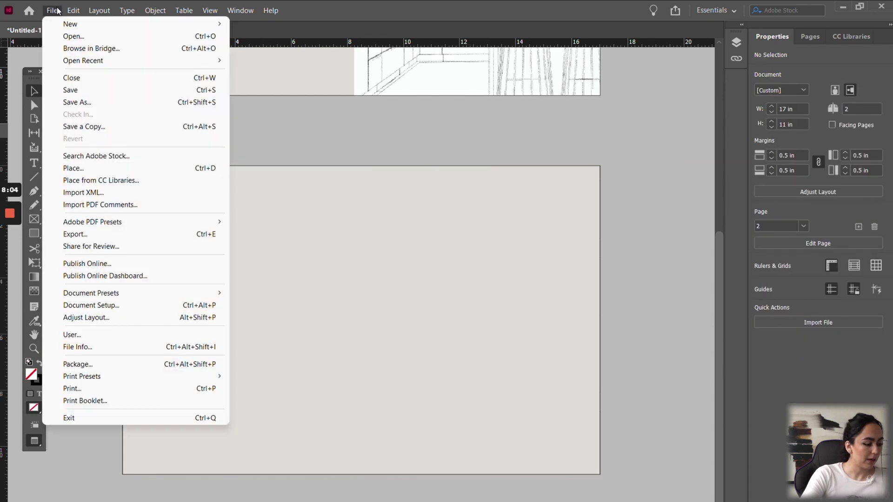
click(70, 168)
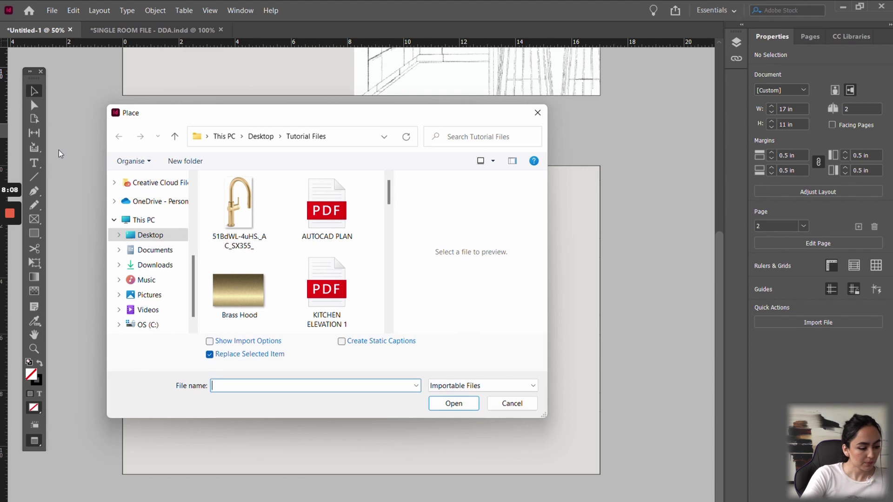
scroll(301, 238, down, 5)
scroll(301, 238, down, 3)
scroll(302, 239, up, 4)
click(316, 278)
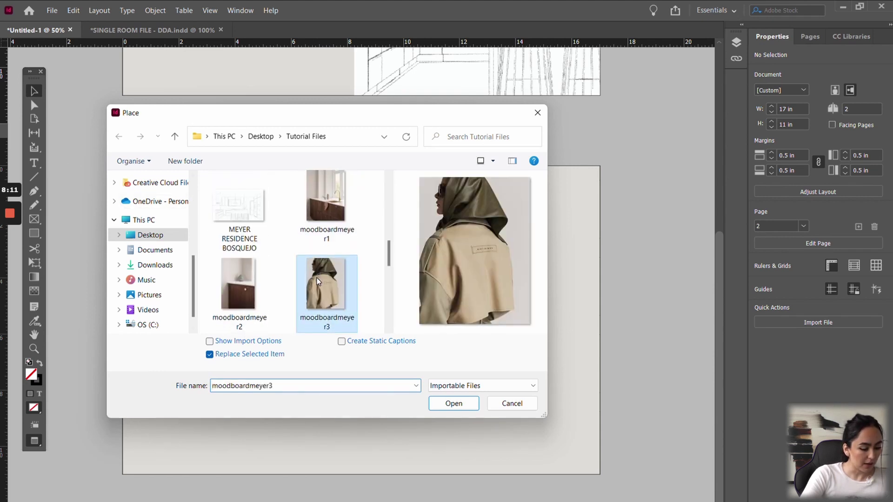
ctrl+click(267, 291)
ctrl+click(319, 223)
Add moodboardmeyer4, moodboardmeyer6 and moodboardmeyer7 to the file selection and load all six images for placing.
scroll(315, 250, up, 5)
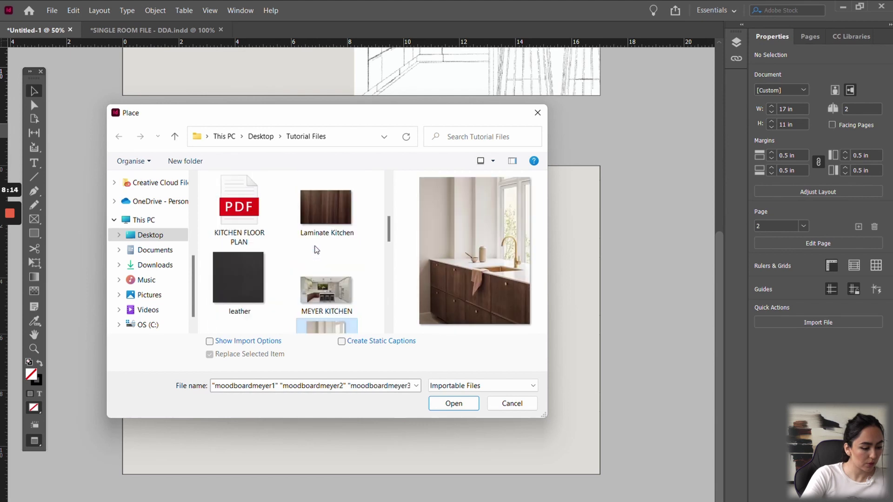
scroll(316, 250, down, 6)
scroll(316, 248, up, 2)
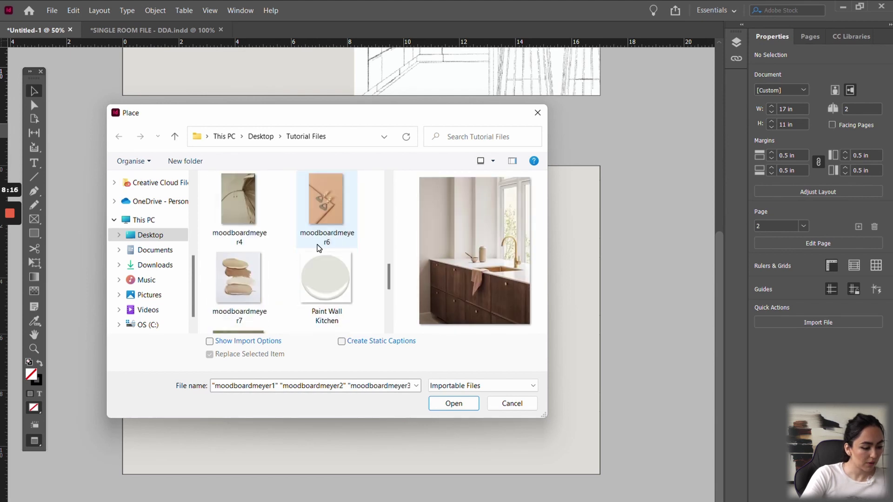
ctrl+click(336, 223)
ctrl+click(260, 223)
ctrl+click(240, 284)
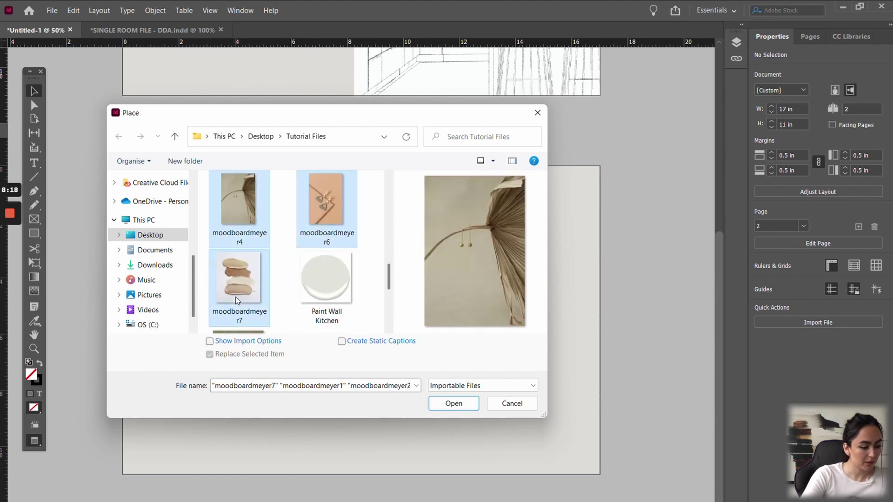
scroll(302, 289, down, 2)
scroll(302, 289, up, 4)
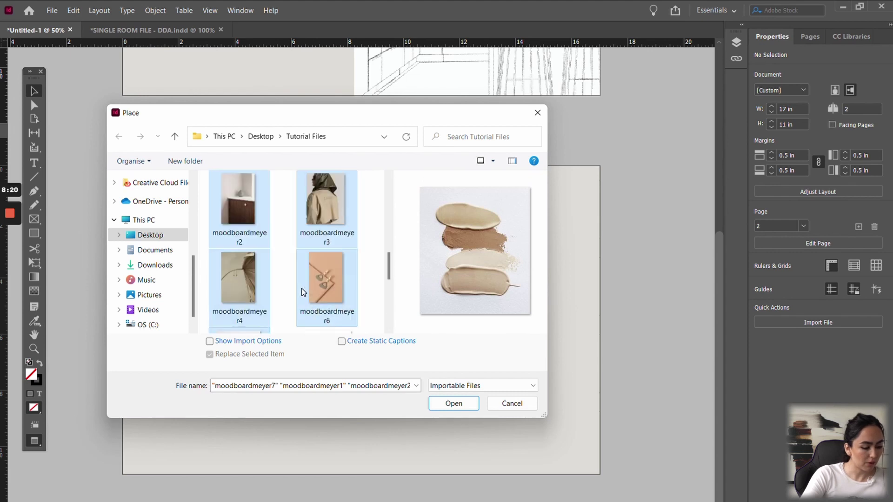
scroll(303, 289, down, 3)
scroll(302, 289, up, 5)
scroll(308, 282, down, 4)
scroll(308, 282, up, 2)
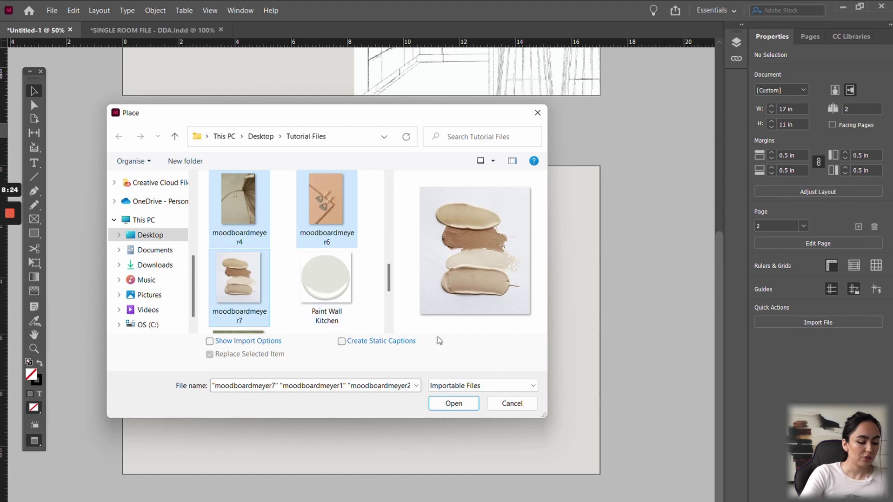
click(451, 404)
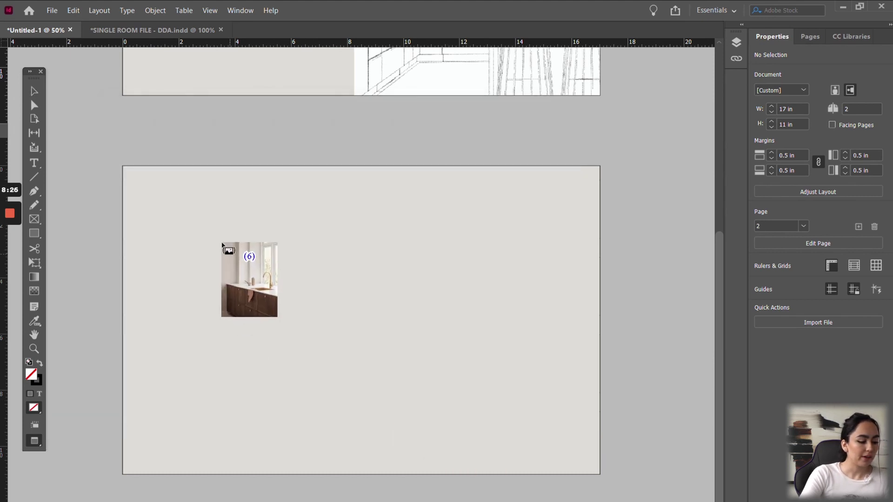
Place the loaded mood board images one after another at separate spots on page 2.
click(518, 191)
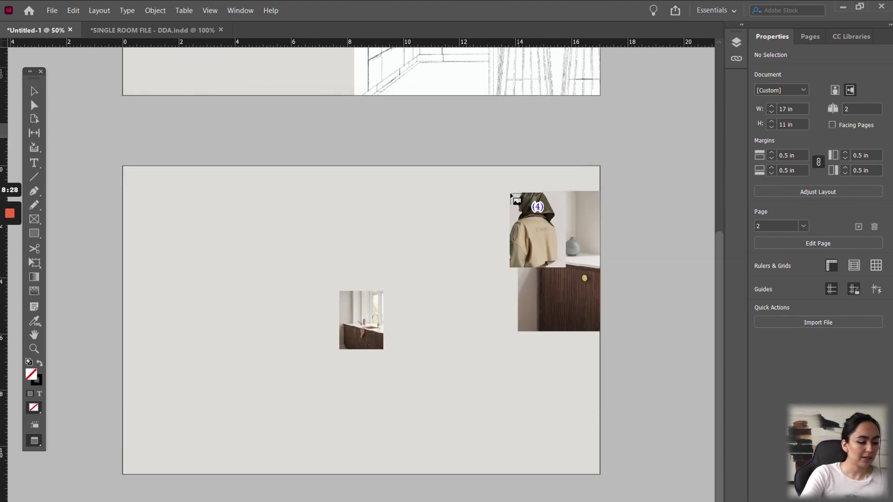
click(206, 200)
click(329, 204)
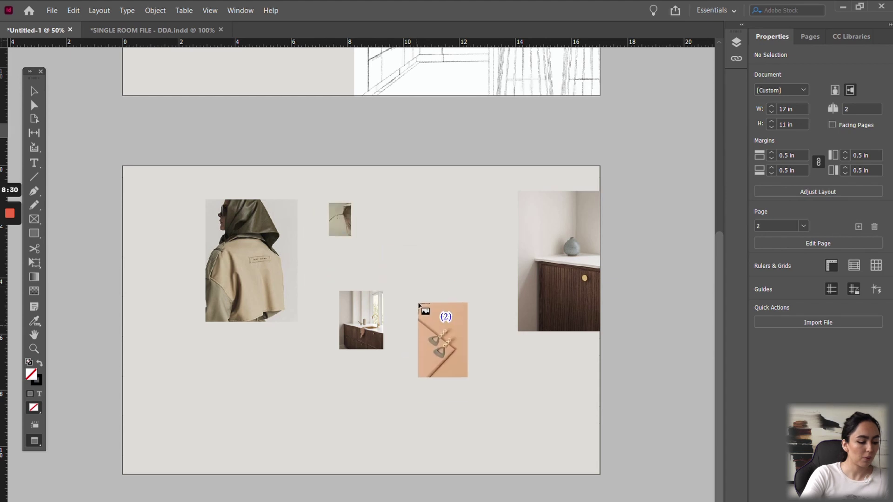
click(421, 287)
click(202, 362)
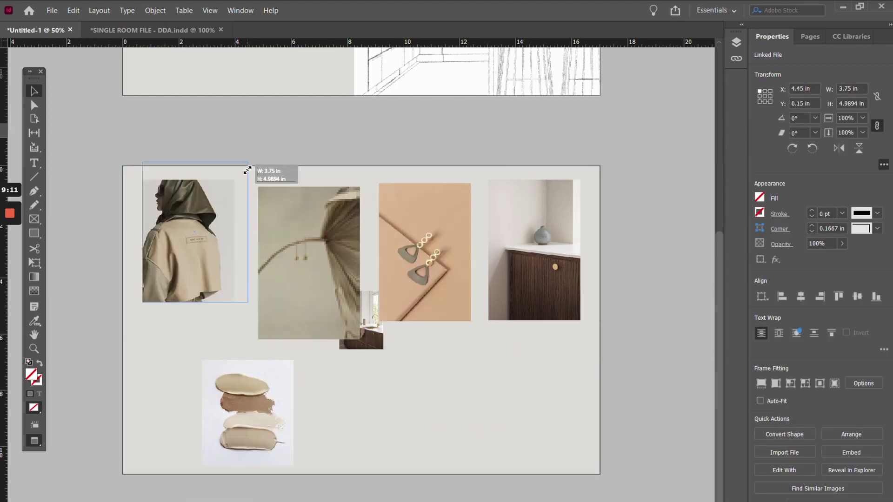
Enlarge the jacket photo proportionally and move it down beside page 2's left edge.
drag(247, 169, 262, 145)
drag(187, 239, 173, 292)
Delete the paint swatch image, the small kitchen sink photo and the grey background rectangle from page 2.
click(408, 405)
click(266, 423)
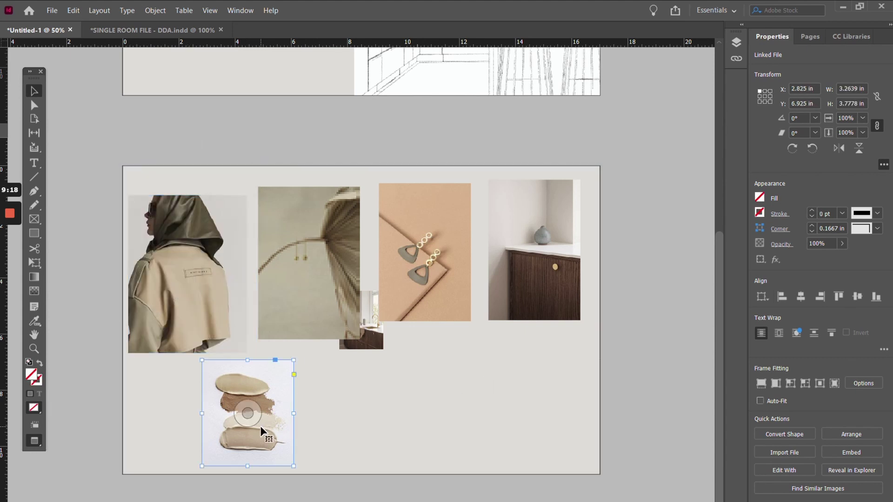
key(Delete)
Move the earrings, cabinet, dried leaf and jacket photos down into one row across the middle of page 2.
drag(418, 261, 423, 302)
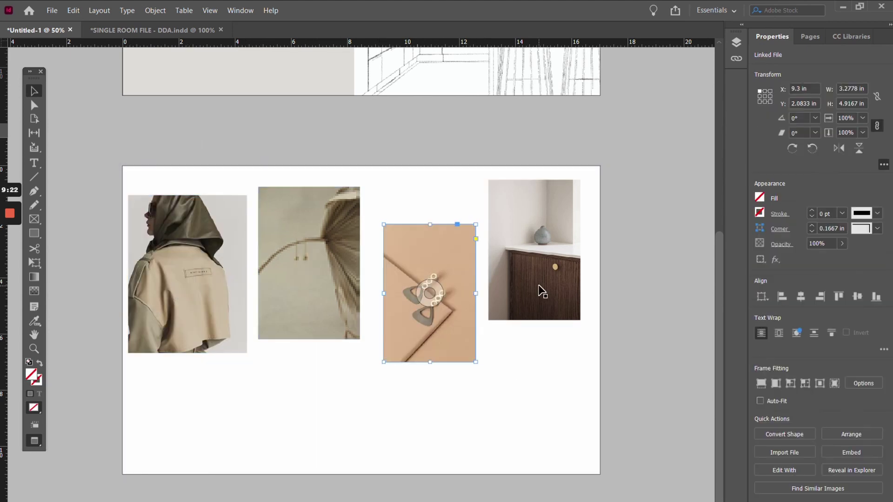
drag(523, 292, 528, 339)
drag(288, 324, 292, 352)
drag(199, 335, 205, 358)
drag(316, 214, 315, 217)
click(348, 177)
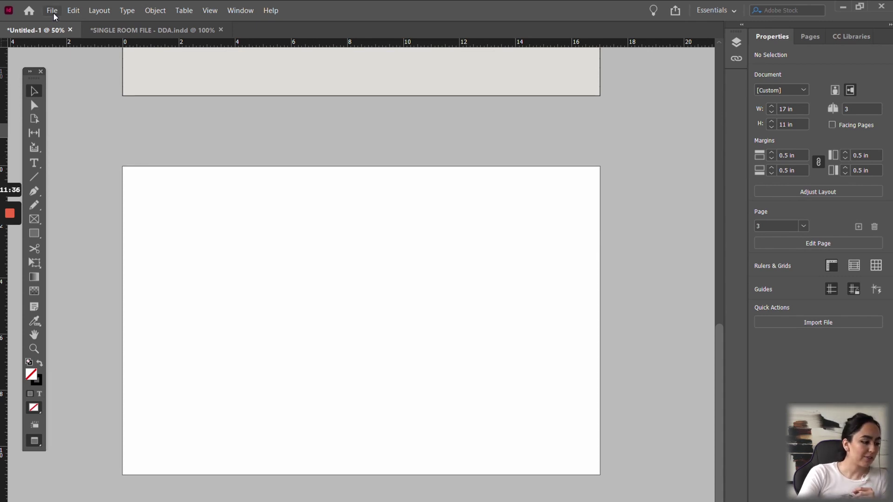
Load the KITCHEN FLOOR PLAN PDF from the Tutorial Files folder for placing.
click(52, 11)
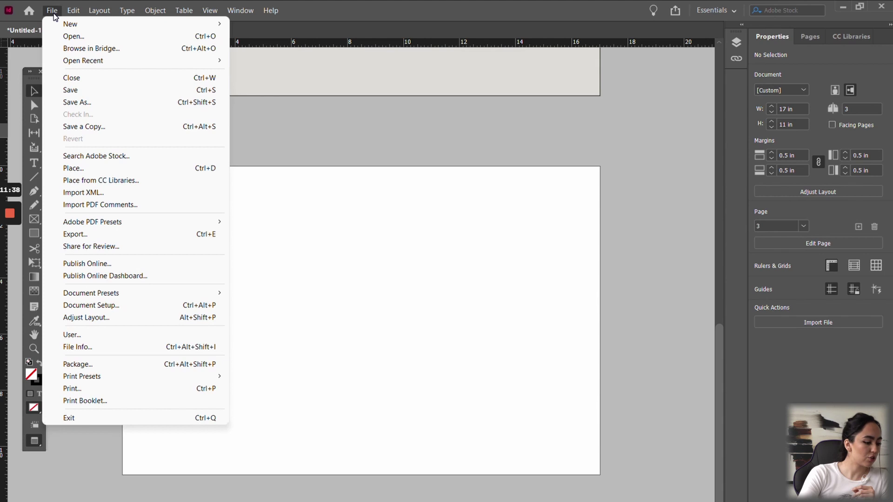
click(91, 168)
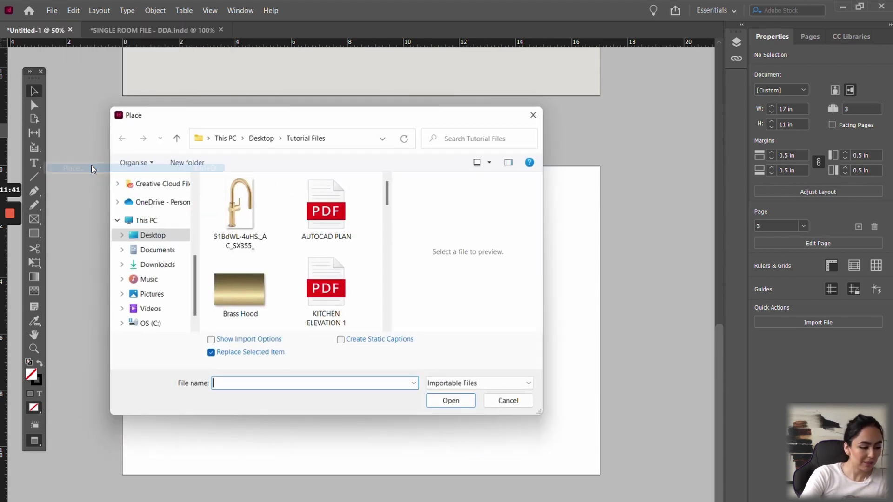
click(314, 226)
click(322, 291)
scroll(303, 281, down, 4)
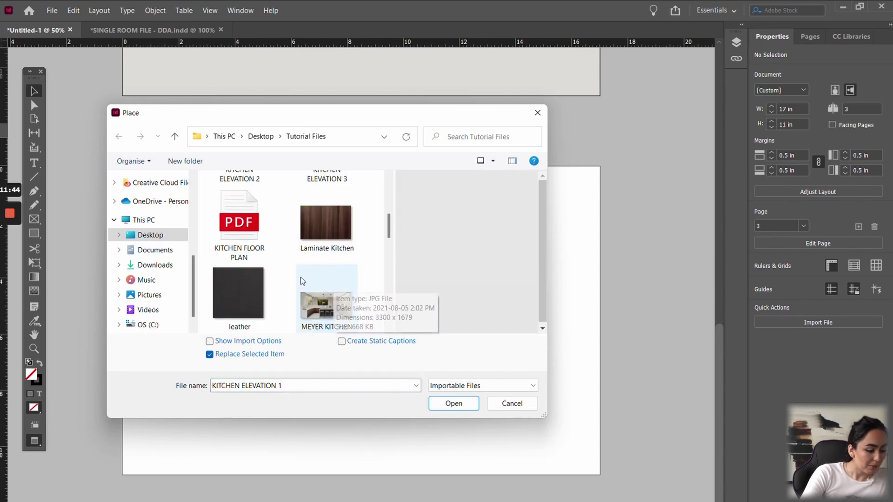
scroll(259, 243, down, 10)
scroll(263, 244, up, 2)
scroll(263, 244, up, 6)
scroll(263, 242, down, 3)
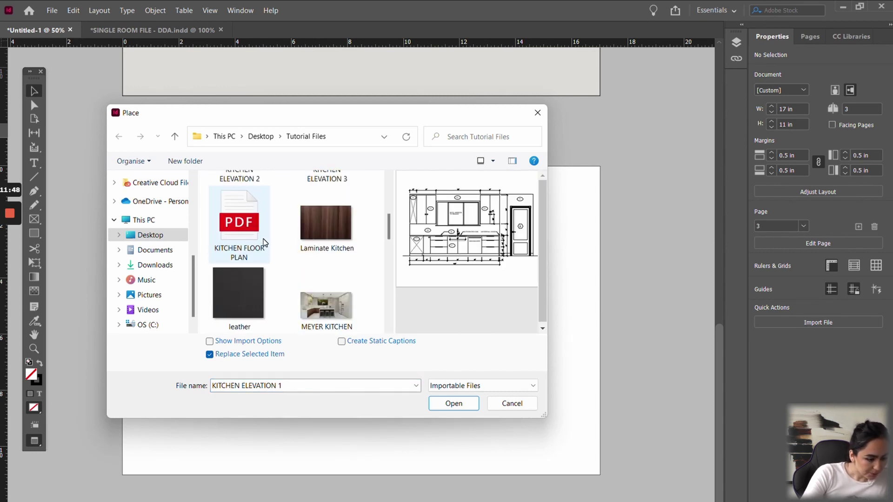
click(264, 242)
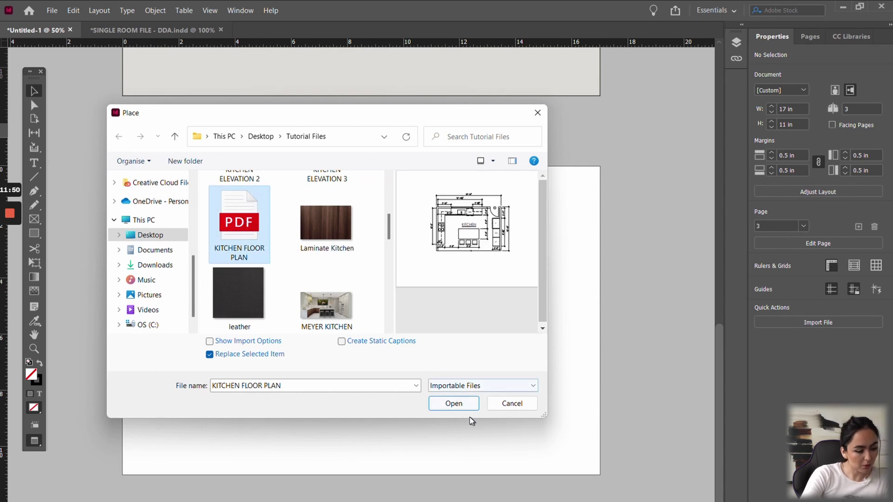
click(459, 404)
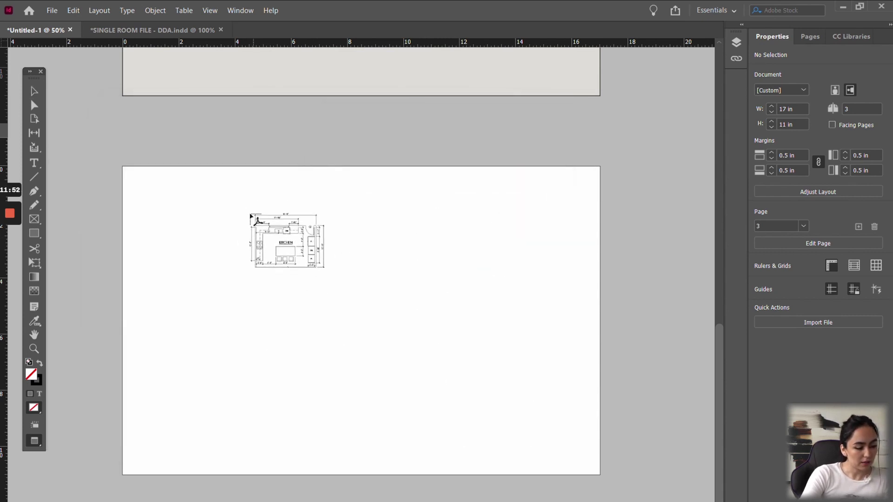
Place the kitchen floor plan on page 3, enlarge it proportionally to about 9.7 x 7.2 in and position it around the page's centre.
drag(251, 217, 412, 337)
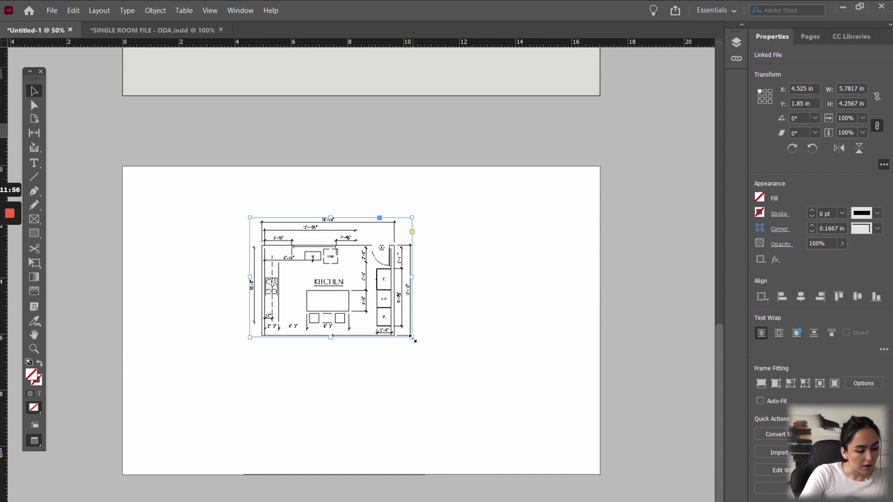
drag(411, 338, 502, 405)
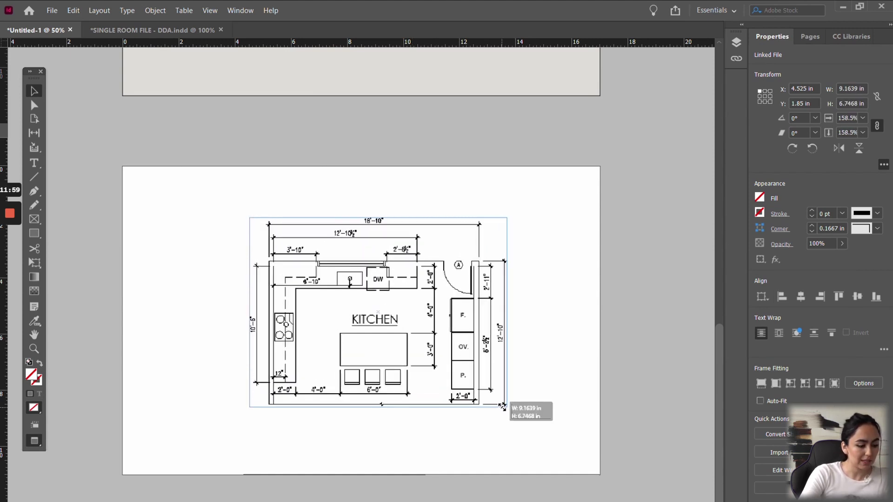
click(448, 134)
drag(416, 278, 401, 280)
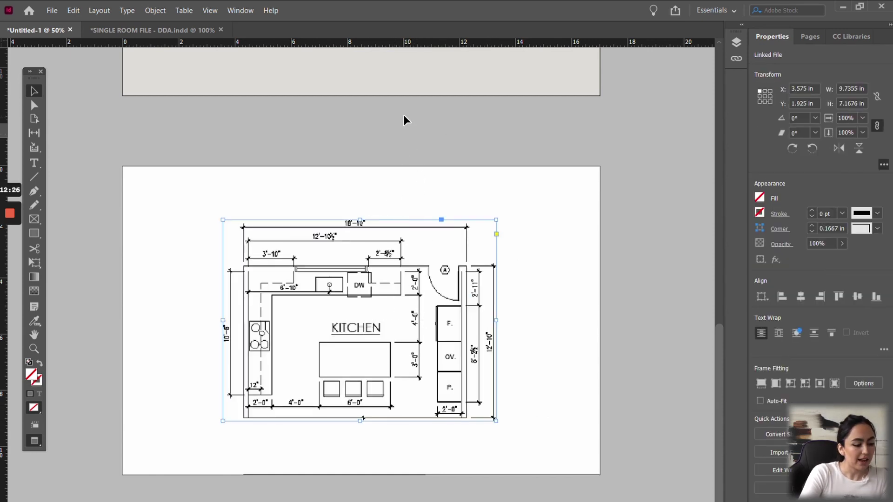
click(404, 116)
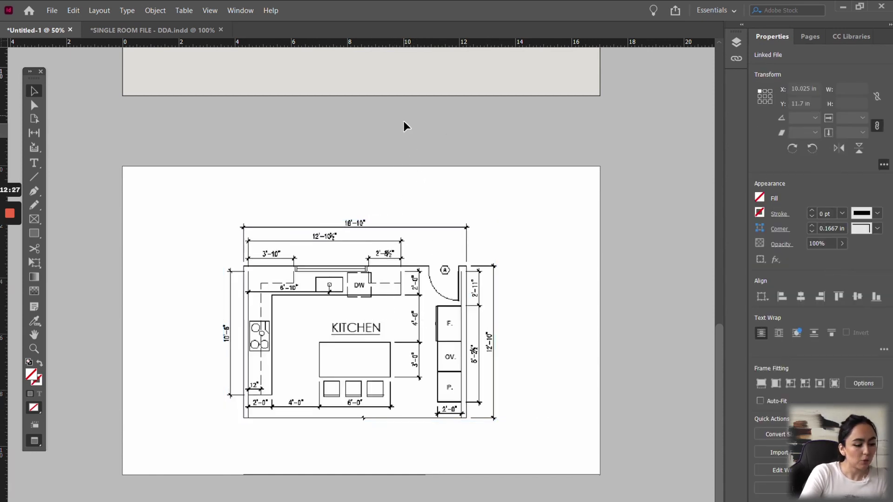
Copy the grey 17 x 11 in background rectangle from page 2 and align the copy to cover page 3.
scroll(440, 247, up, 4)
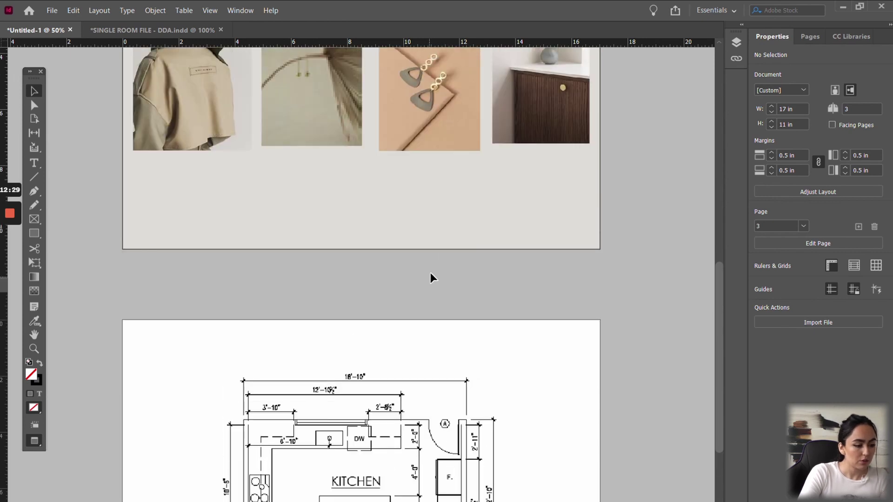
scroll(429, 275, down, 2)
scroll(431, 272, down, 1)
click(358, 115)
scroll(433, 270, up, 4)
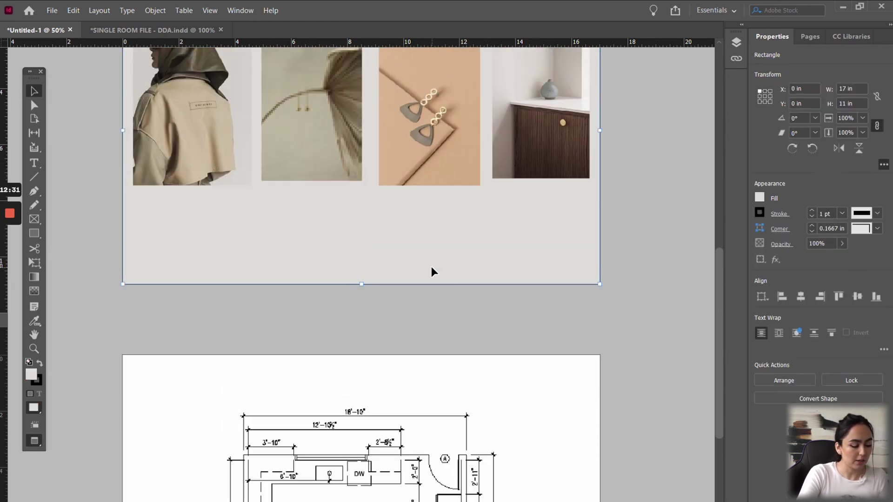
scroll(438, 269, up, 3)
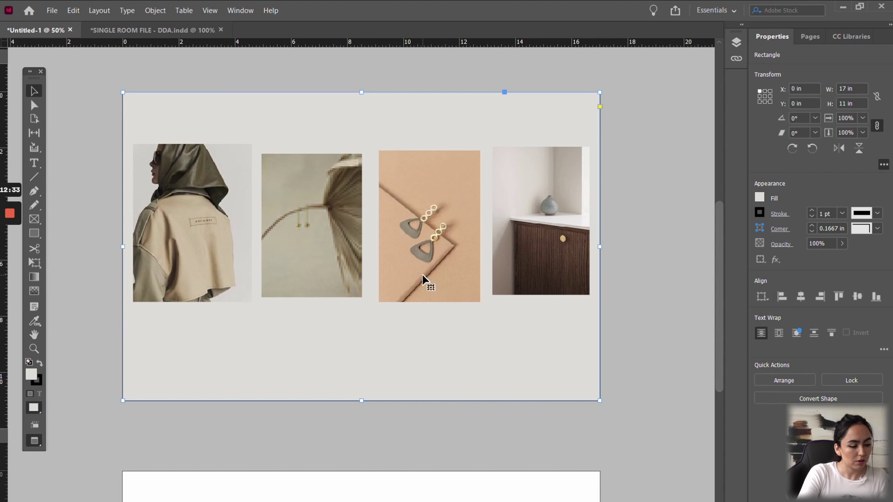
scroll(423, 279, down, 8)
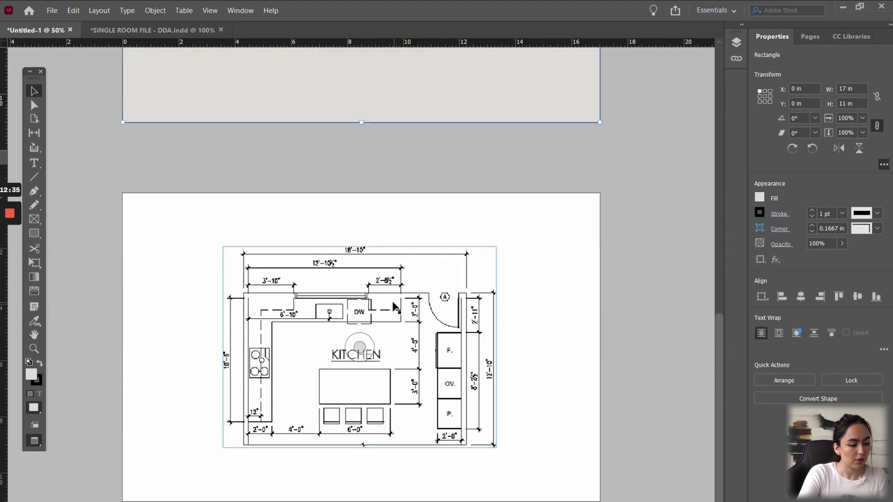
drag(395, 192, 447, 171)
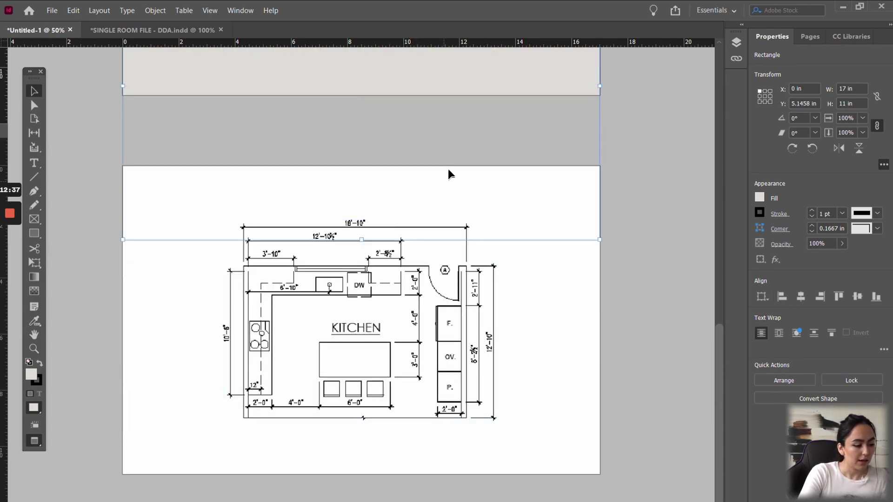
drag(394, 139, 381, 366)
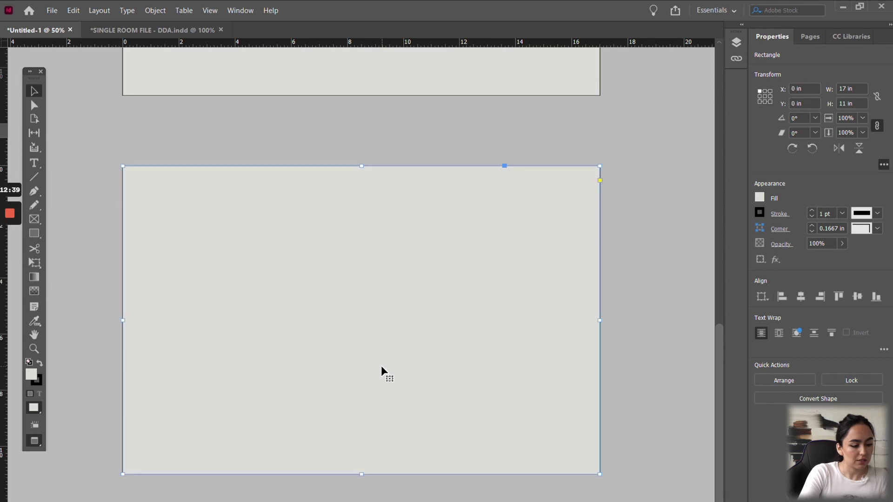
Send the grey background rectangle on page 3 to the back, behind the kitchen floor plan.
right_click(391, 294)
mouse_move(465, 307)
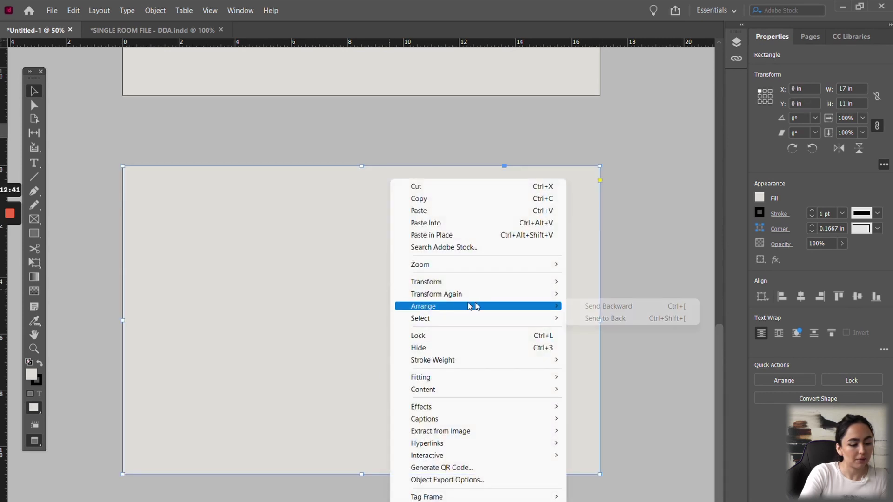
click(602, 318)
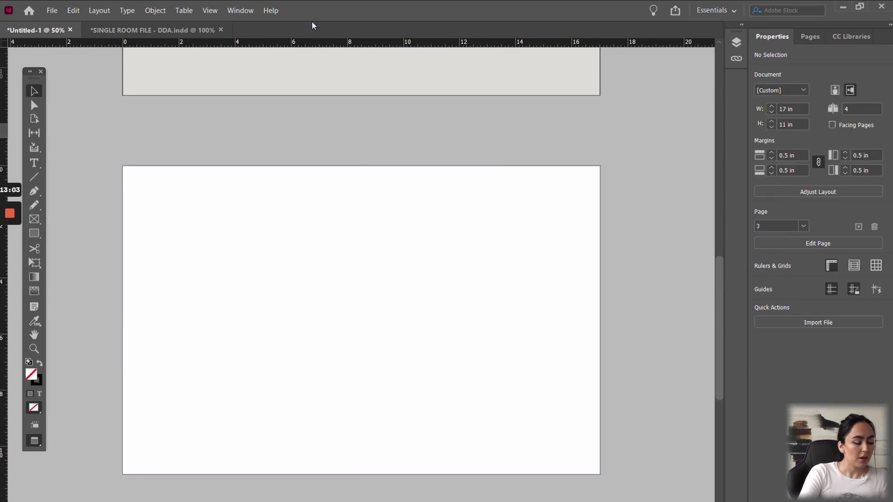
Place the AUTOCAD PLAN PDF at full size on the new blank page 3.
scroll(323, 180, down, 1)
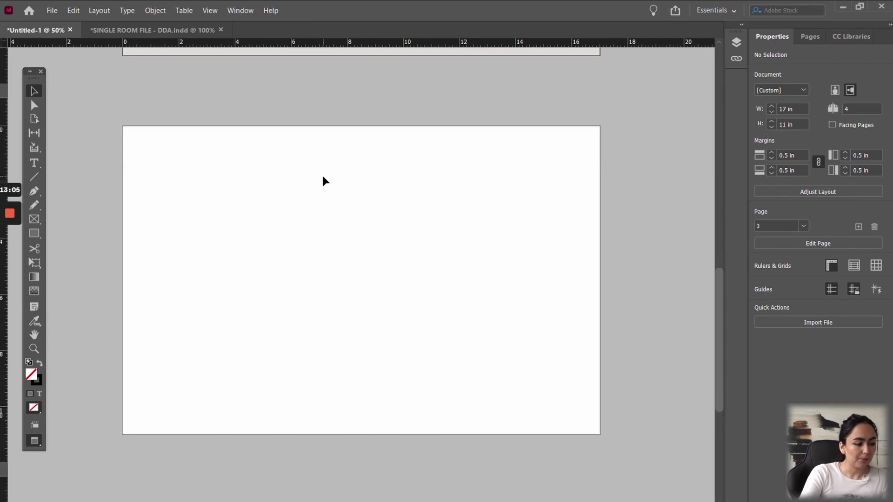
scroll(324, 180, up, 1)
scroll(323, 180, down, 1)
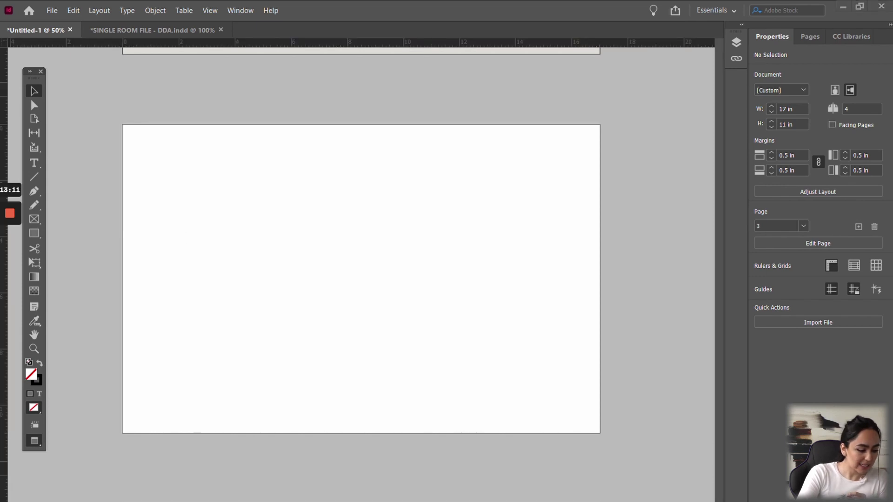
key(super+e)
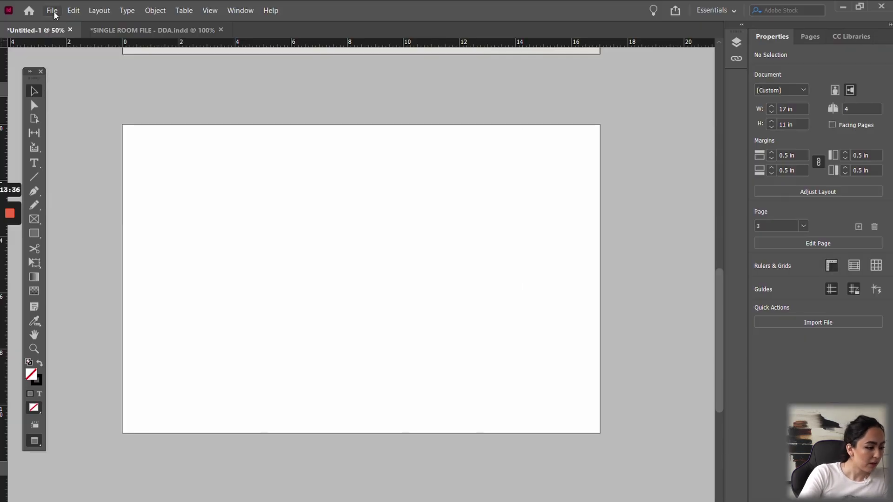
click(53, 11)
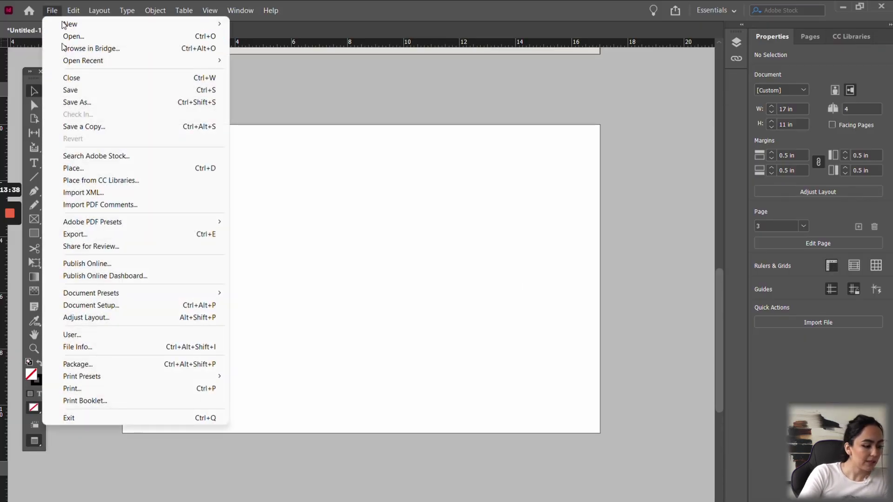
click(78, 168)
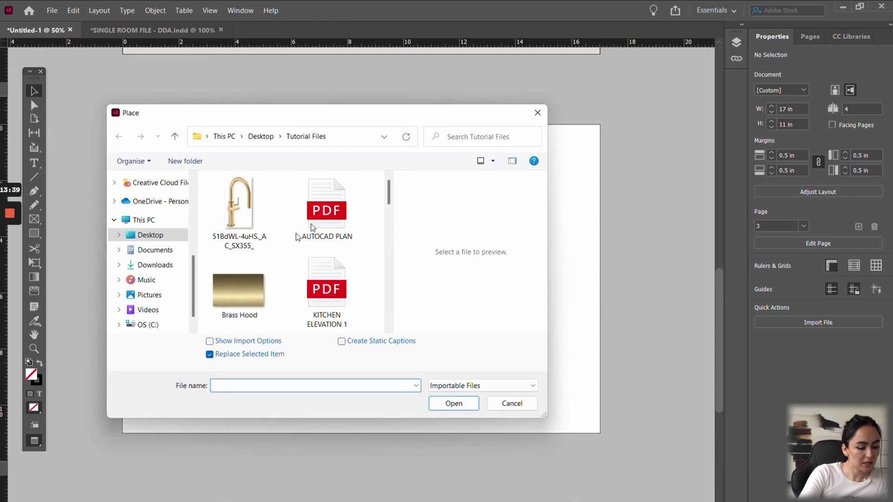
click(327, 212)
click(454, 404)
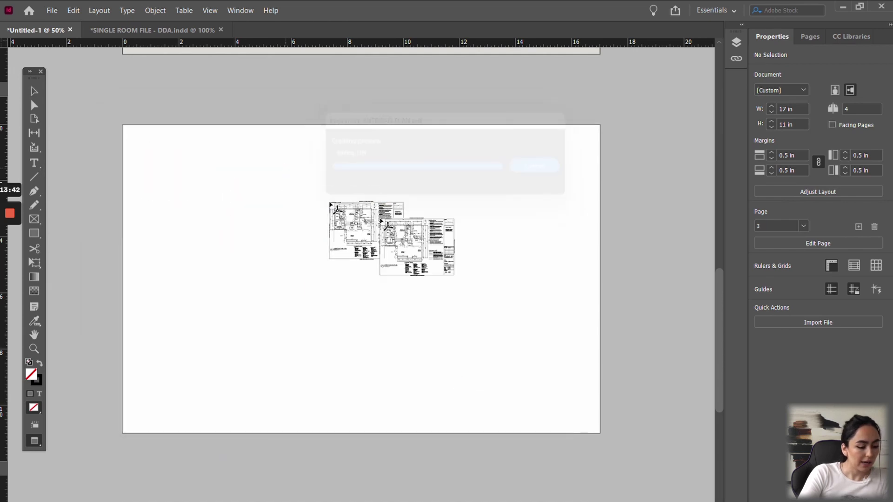
click(227, 190)
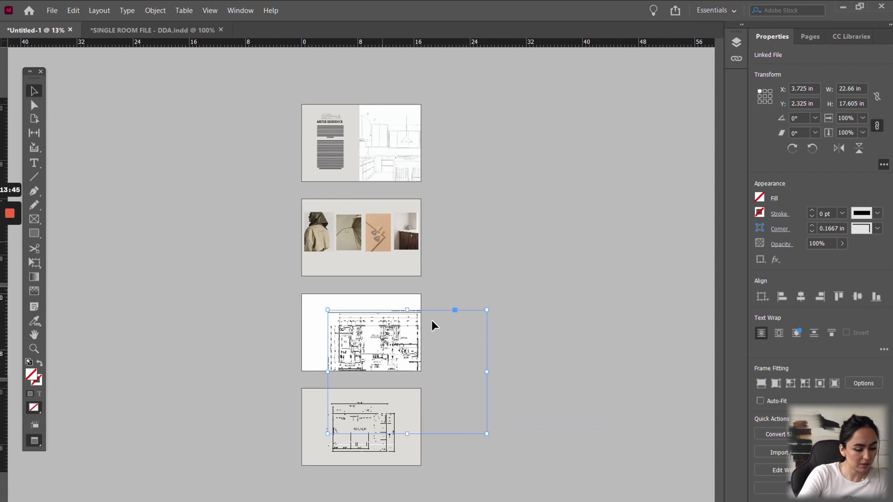
Crop the construction plan's frame to about 5.06 x 4.56 in, cutting off the notes, title block, plumbing legend and side border.
key(ctrl+=)
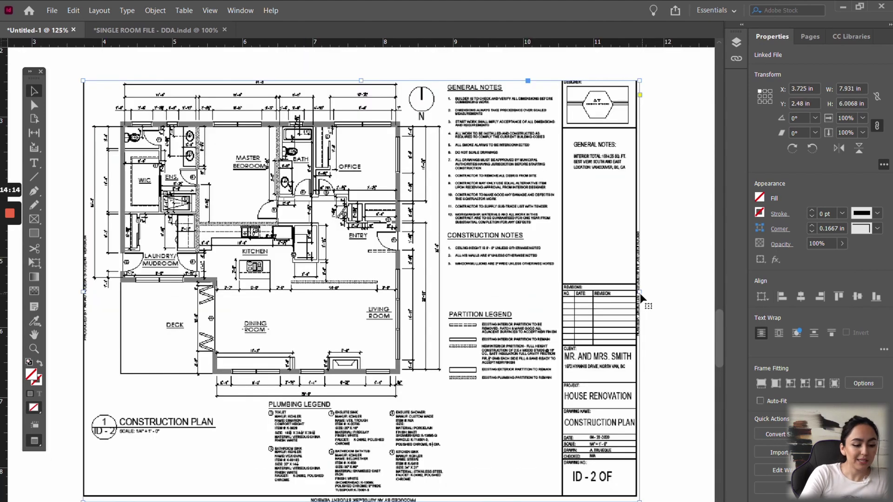
drag(641, 292, 443, 293)
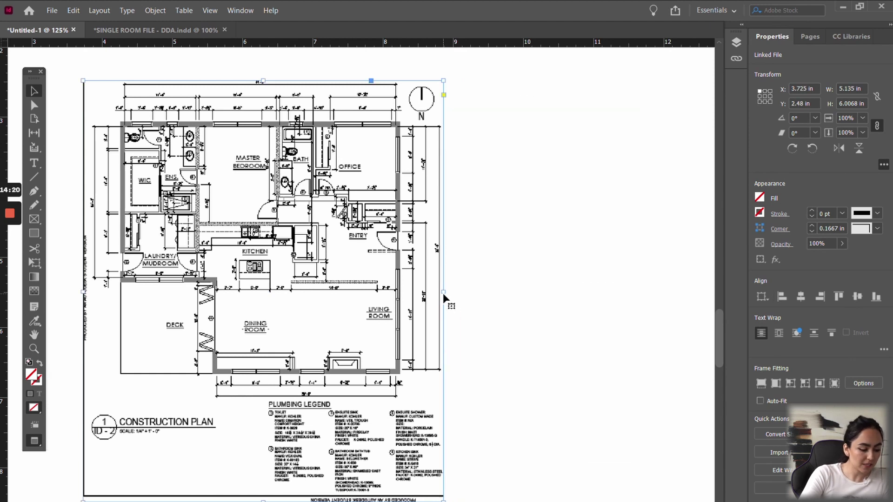
drag(263, 500, 271, 402)
drag(82, 240, 88, 239)
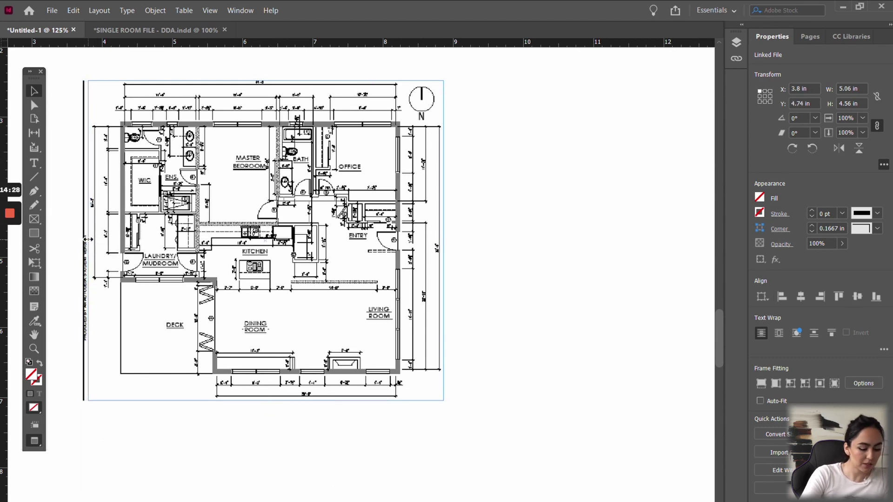